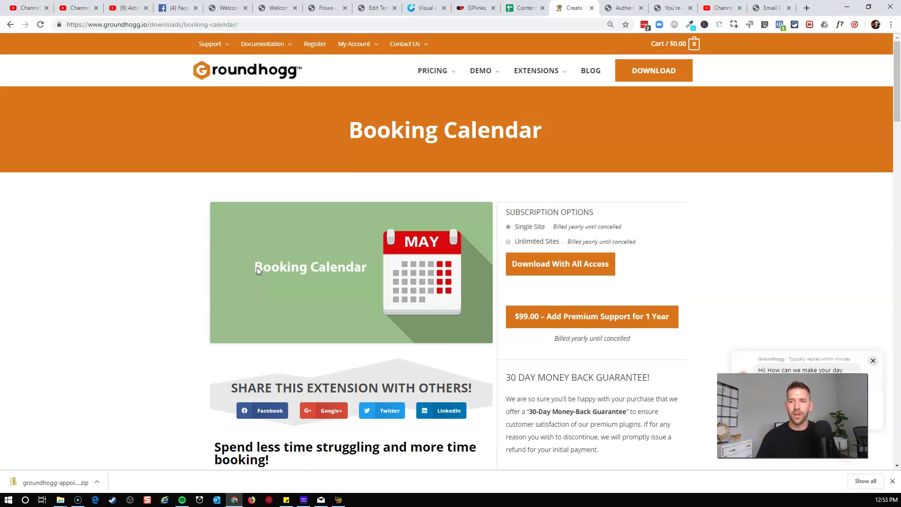
Leave the Booking Calendar extension page for the Converdash funnel editor tab.
left_click(126, 247)
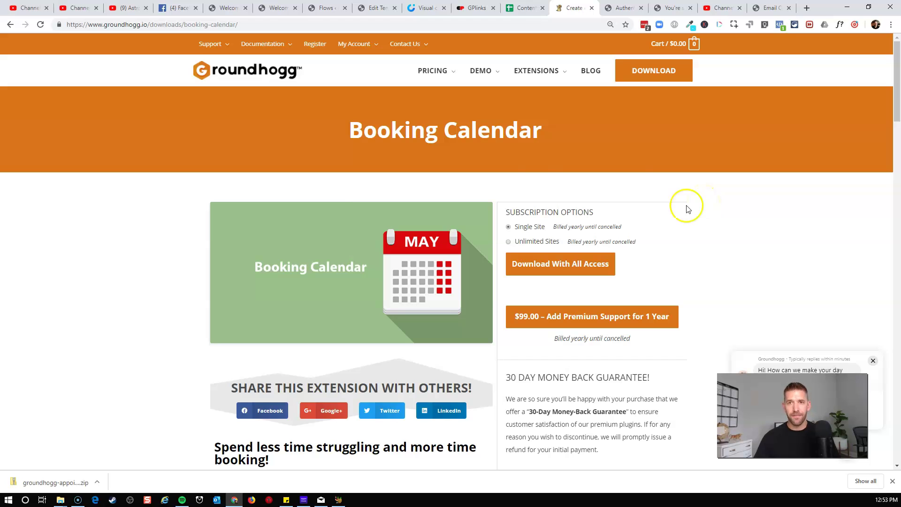
Open the Discovery Call landing page in a new tab, then preview and close its Let's Have A Chat popup.
left_click(274, 8)
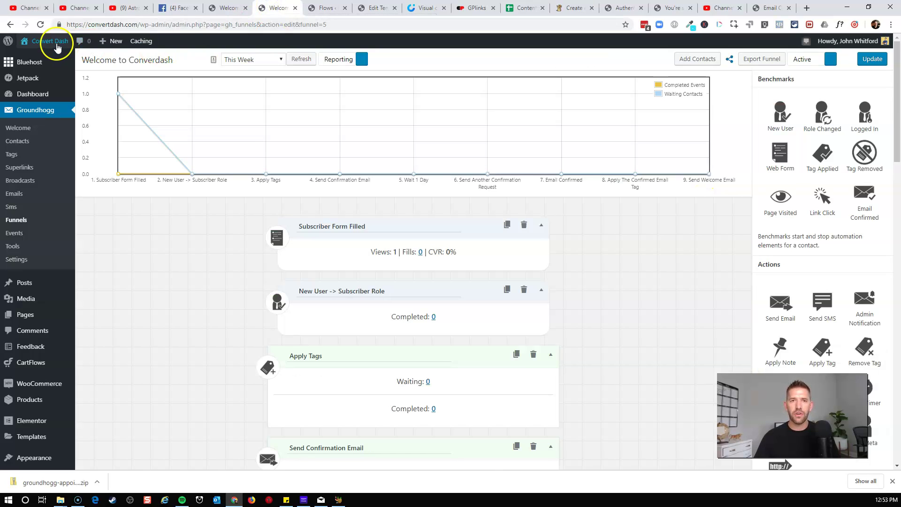
left_click(323, 10)
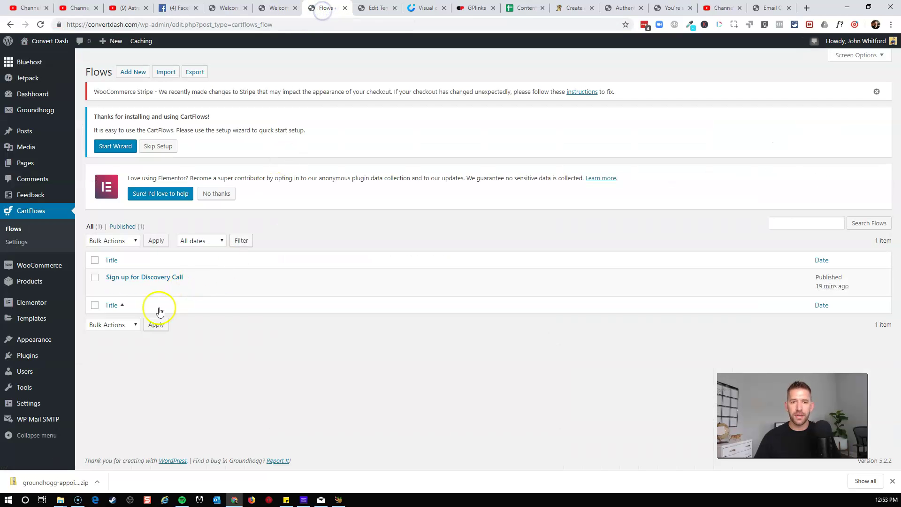
right_click(179, 289)
left_click(221, 298)
key("ctrl+Tab")
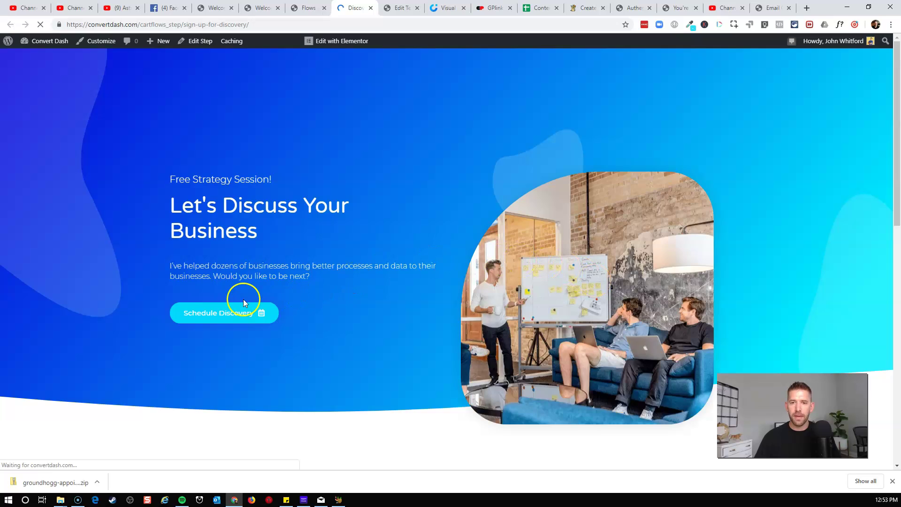
left_click(232, 307)
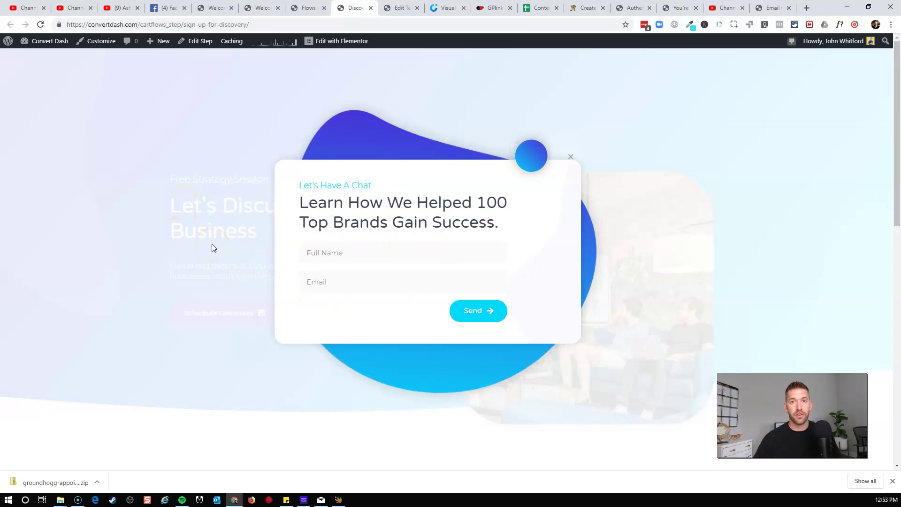
left_click(212, 220)
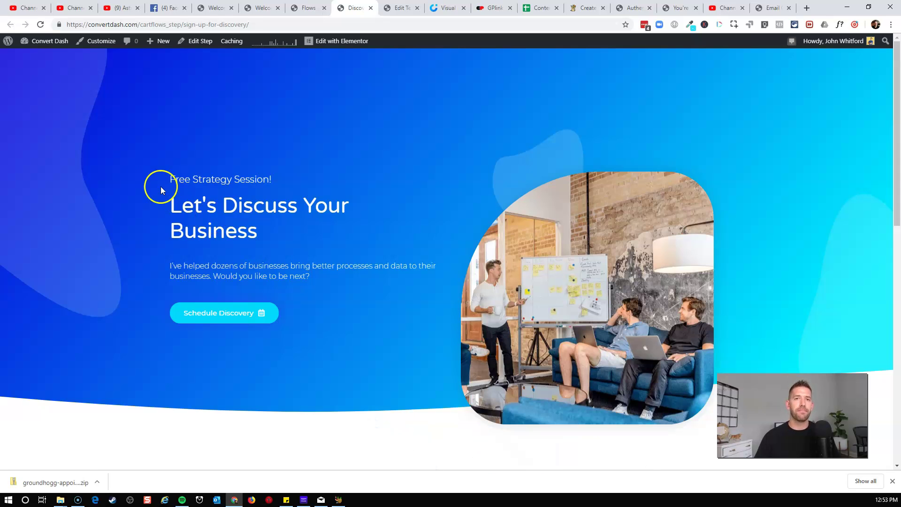
Go from the Dashboard to CartFlows Flows and open the Sign up for Discovery Call flow.
mouse_move(47, 41)
left_click(55, 59)
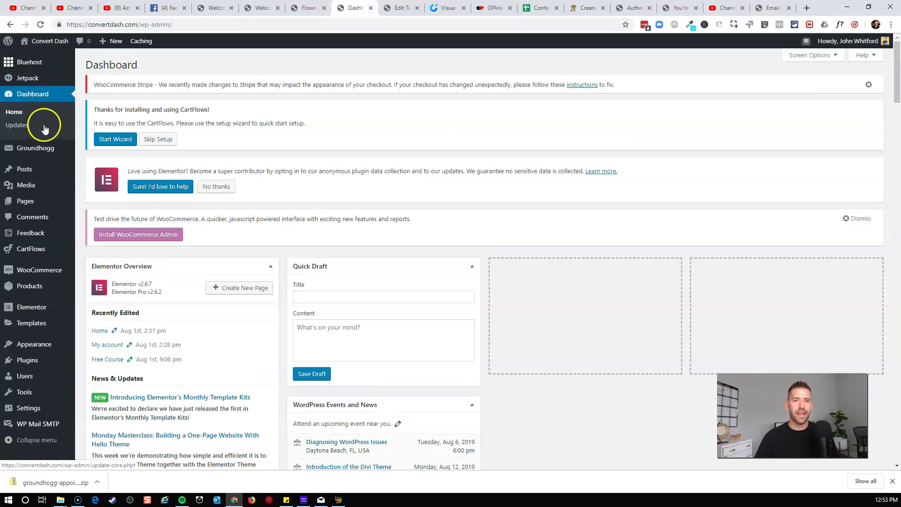
mouse_move(41, 187)
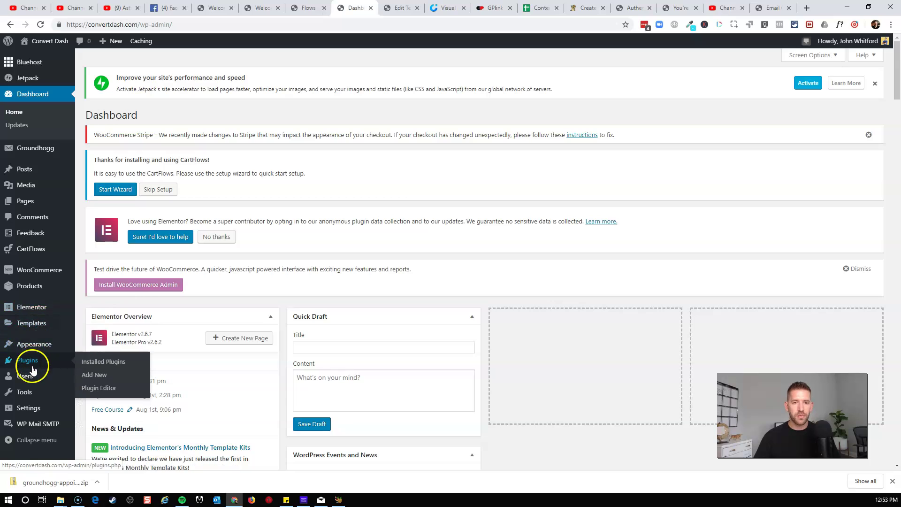
mouse_move(32, 248)
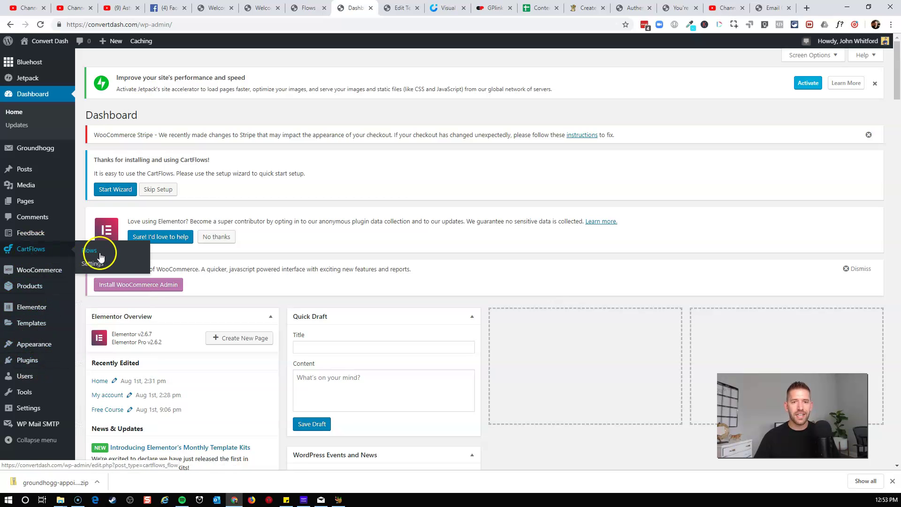
left_click(99, 253)
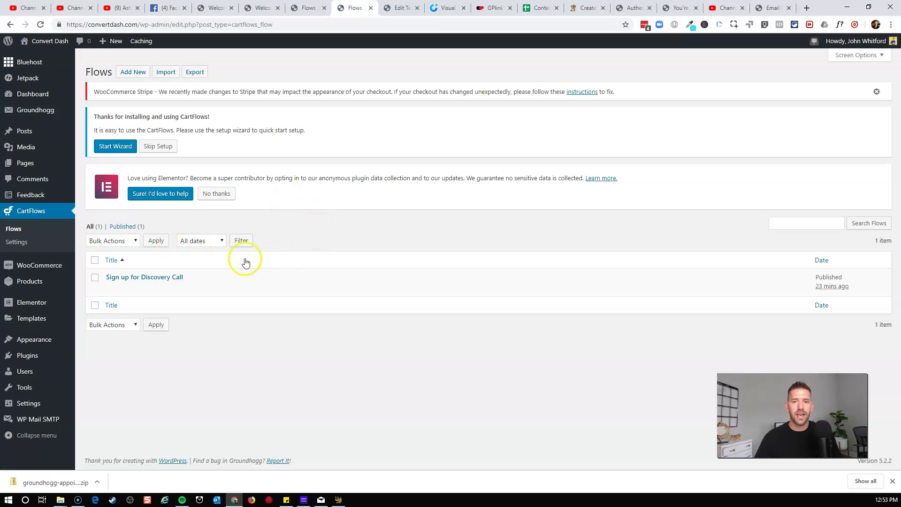
left_click(159, 278)
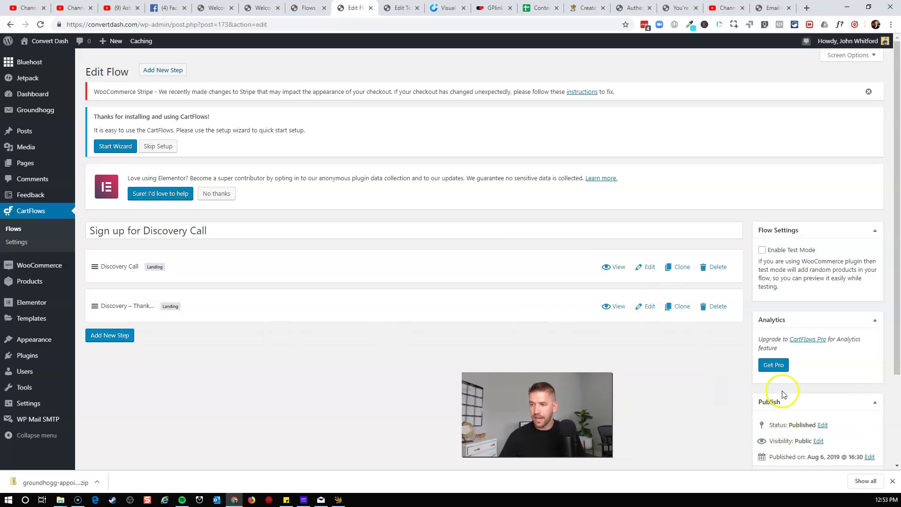
scroll(798, 382, "down", 3)
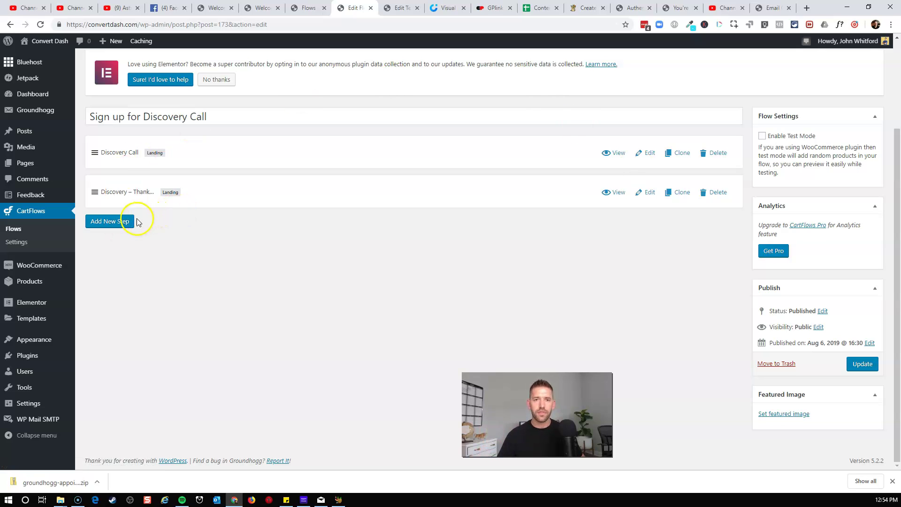
Add a new Landing step to the flow, built from scratch.
left_click(123, 224)
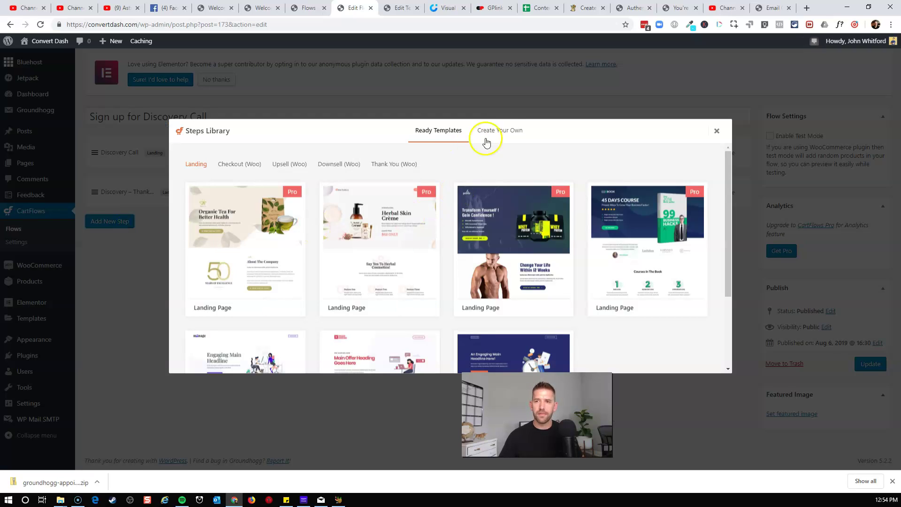
left_click(500, 130)
left_click(426, 229)
left_click(422, 252)
left_click(476, 232)
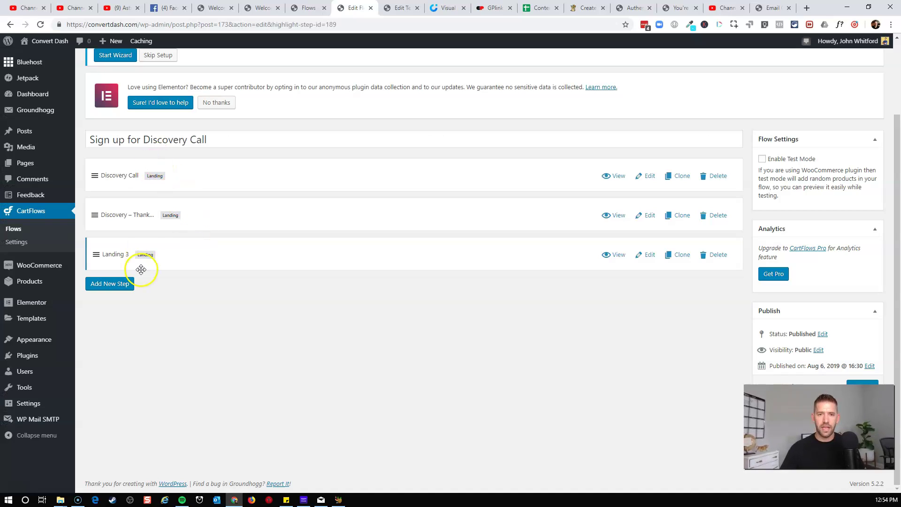
Retitle the Landing 3 step 'Schedule Discovery Call' with the schedule-discovery slug.
left_click(649, 256)
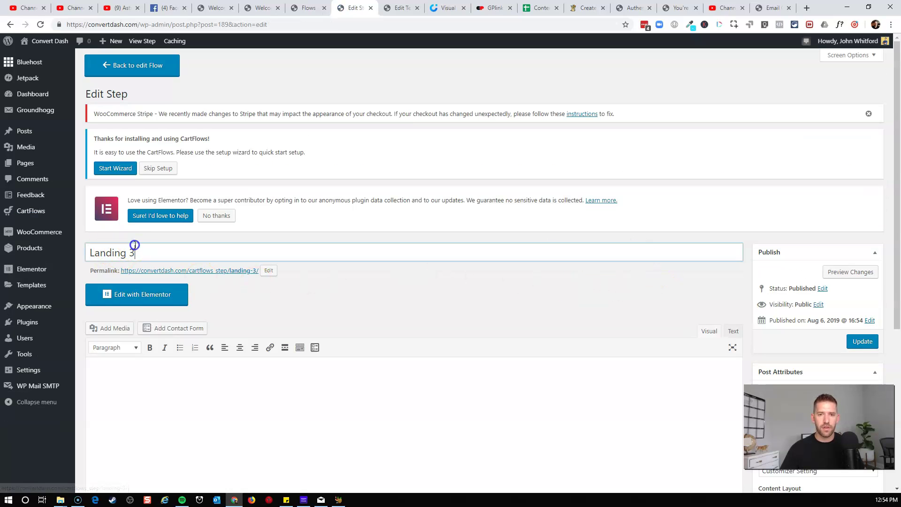
triple_click(135, 246)
type("Sc")
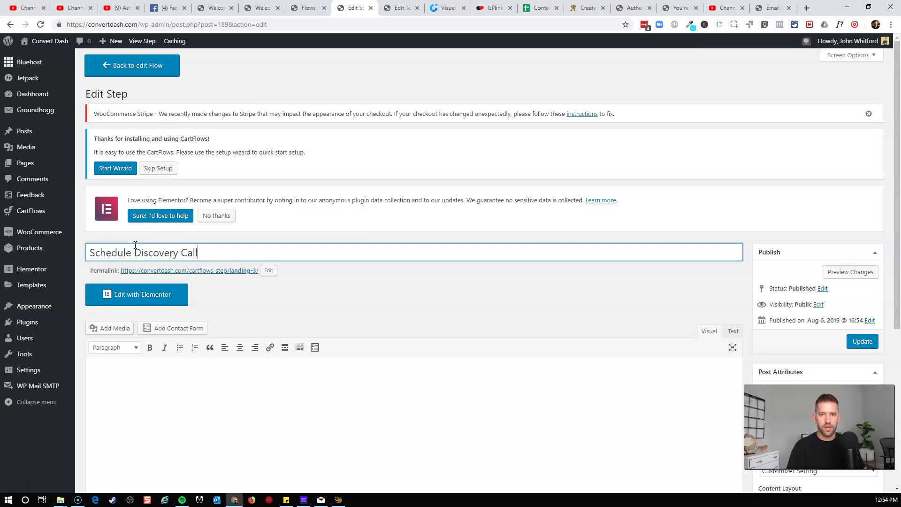
type("hedule Discovery Call")
left_click(268, 270)
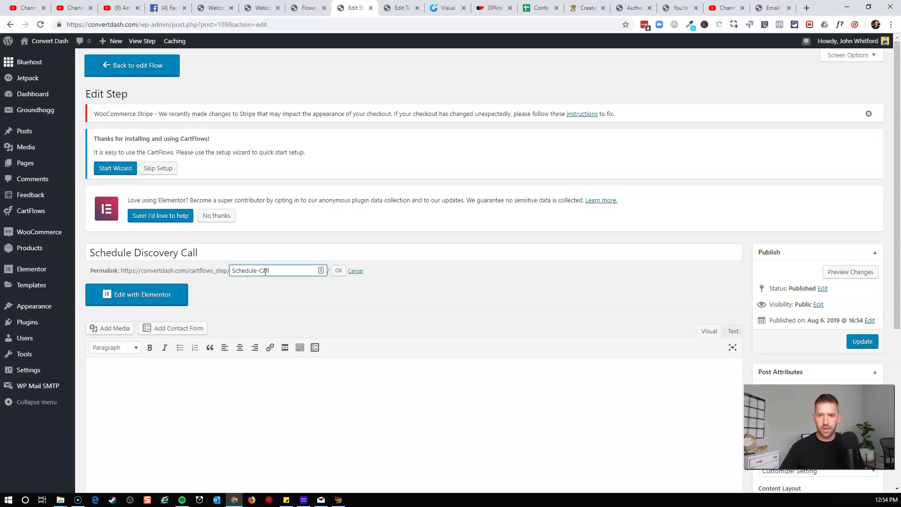
left_click(267, 270)
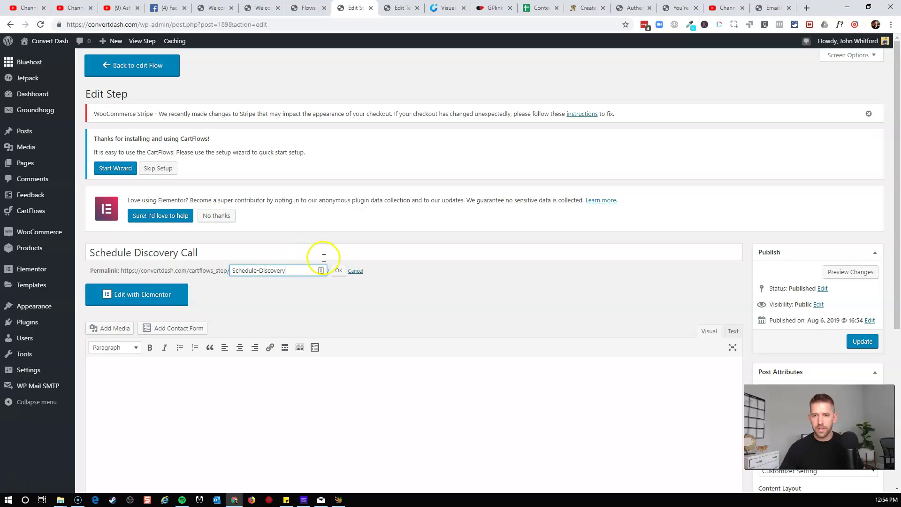
left_click(338, 270)
Set the step's template to Template for Page Builders and save the step.
scroll(781, 234, "down", 5)
scroll(801, 281, "up", 5)
scroll(798, 300, "down", 5)
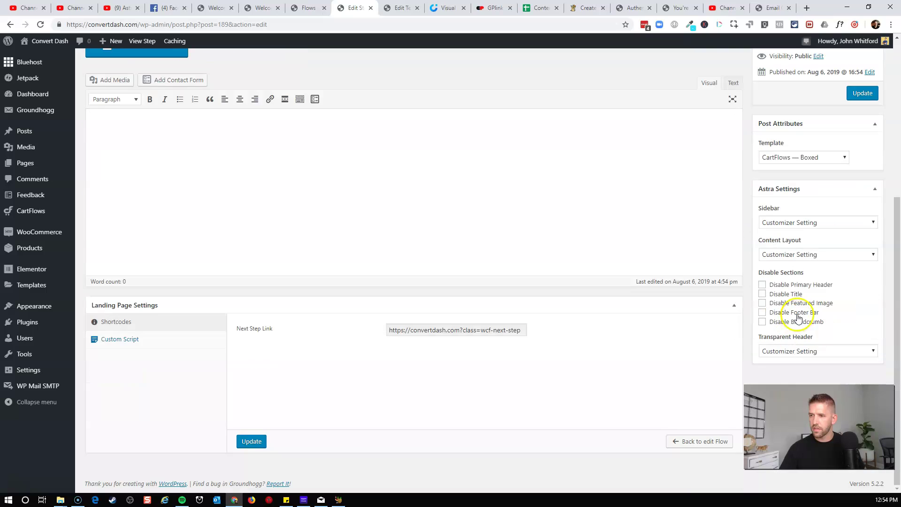
left_click(813, 158)
left_click(807, 188)
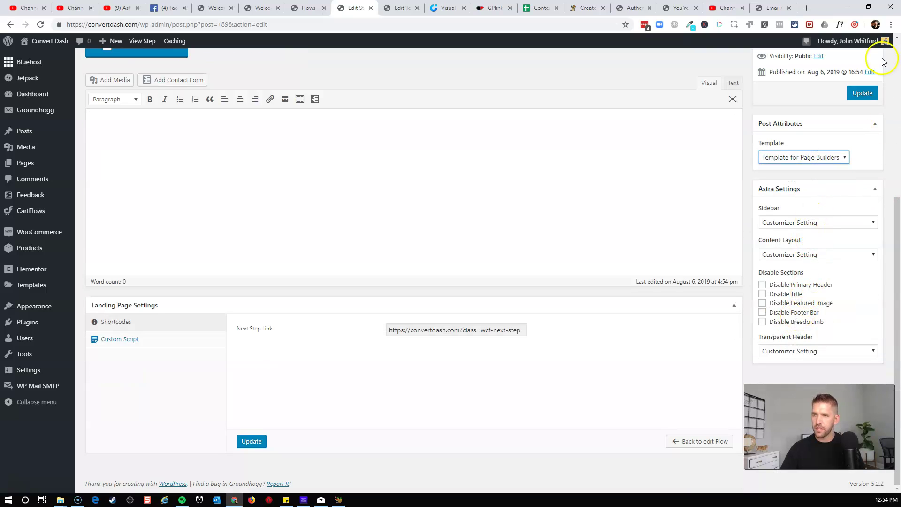
left_click(863, 93)
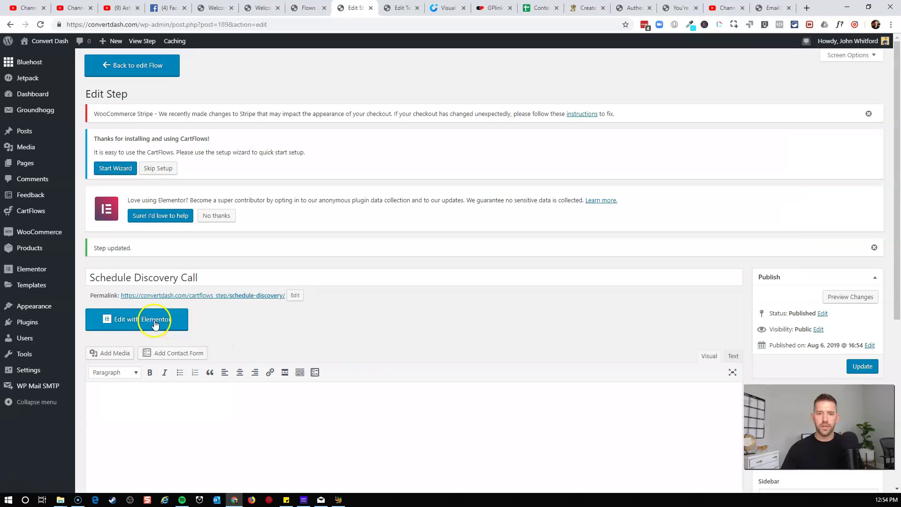
Insert the About Us page template into the step's page in Elementor.
left_click(156, 320)
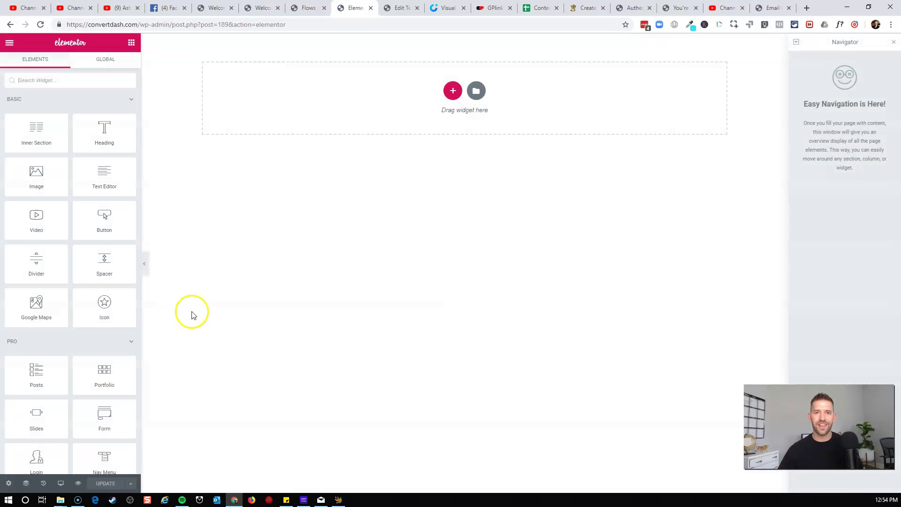
left_click(476, 90)
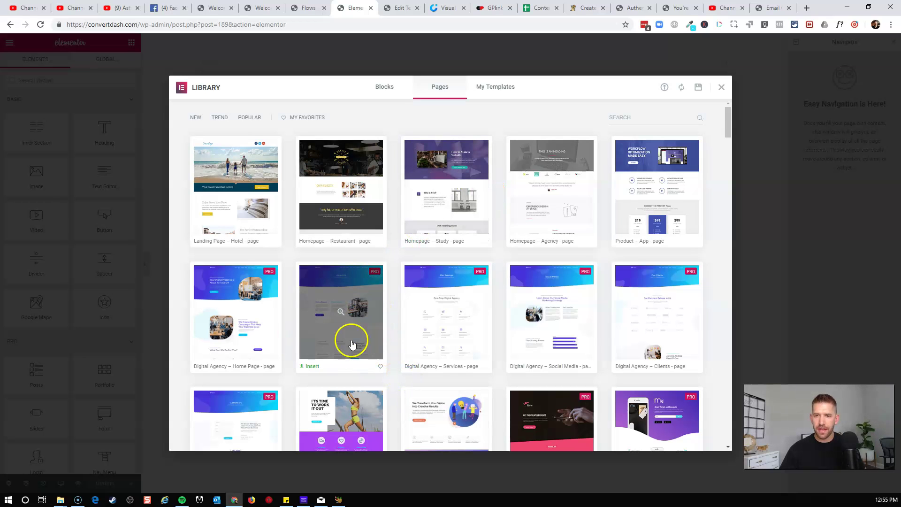
left_click(307, 368)
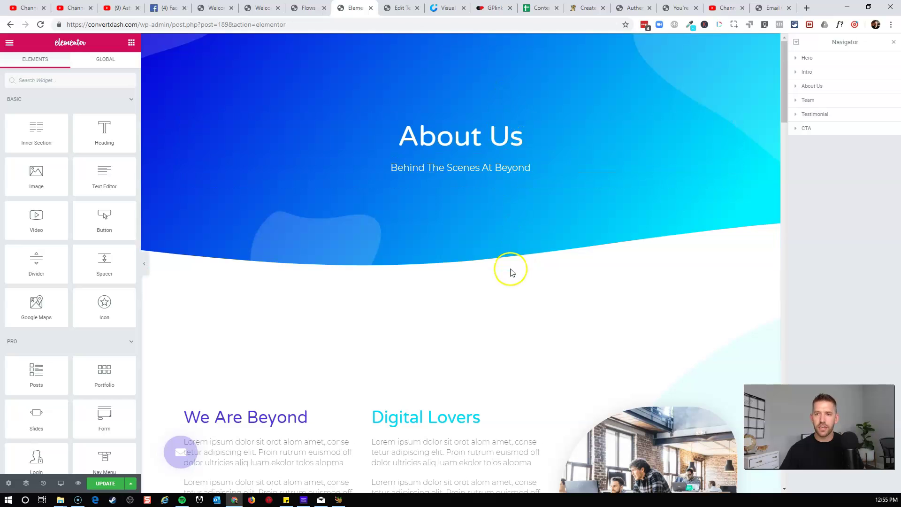
Delete the We Are Beyond intro, About Us and Team sections from the template.
key("ctrl+z")
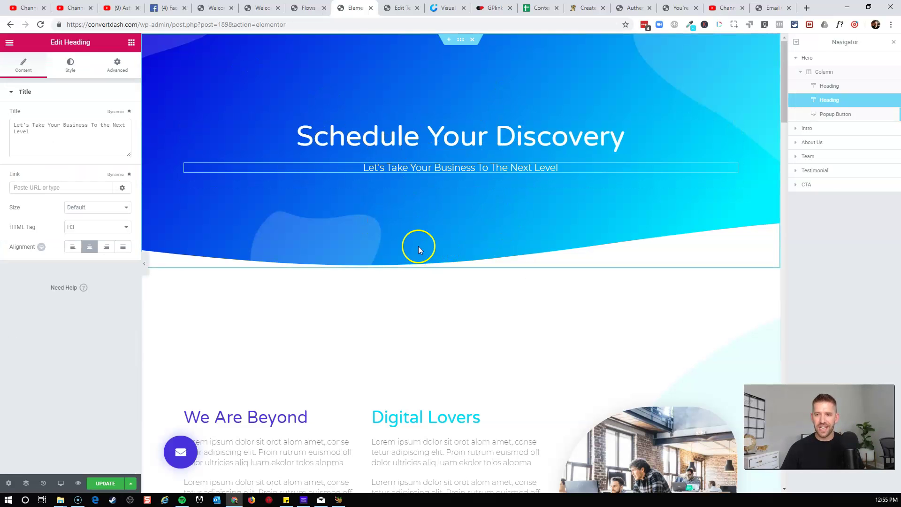
scroll(540, 262, "down", 4)
scroll(484, 280, "down", 6)
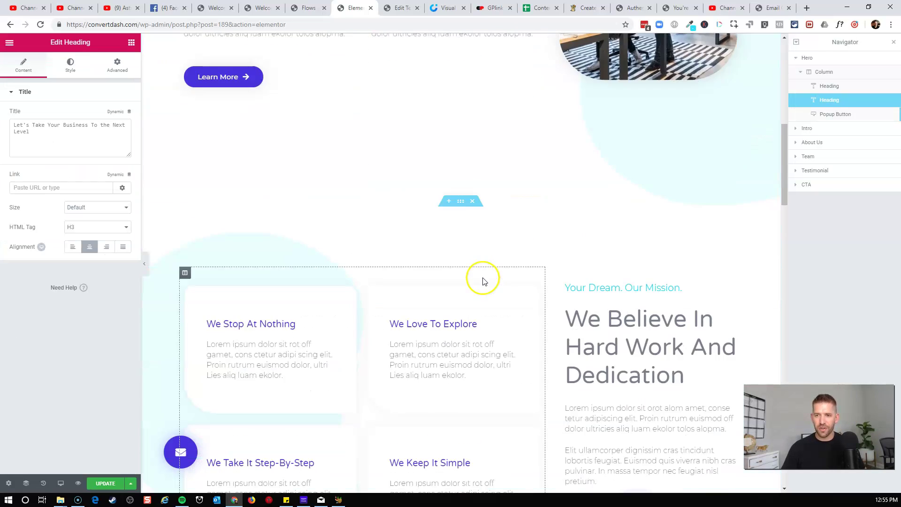
scroll(483, 280, "up", 6)
left_click(473, 152)
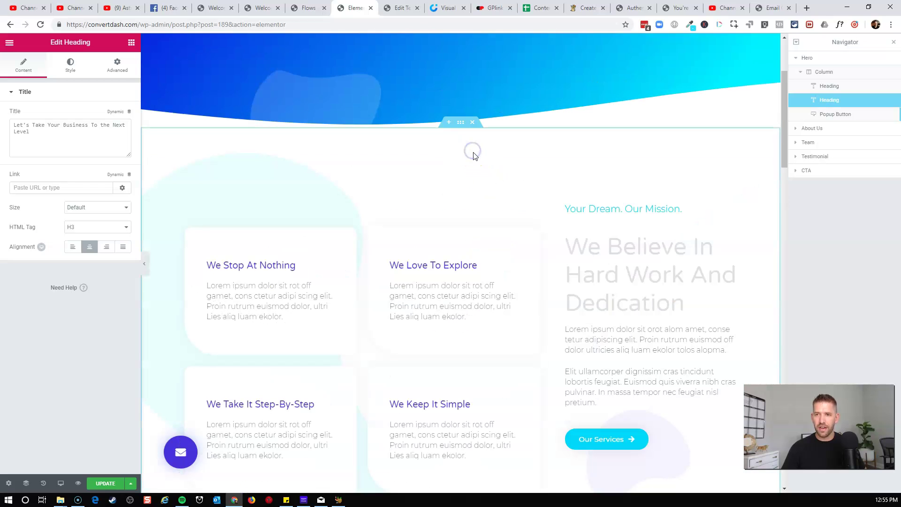
scroll(483, 187, "down", 10)
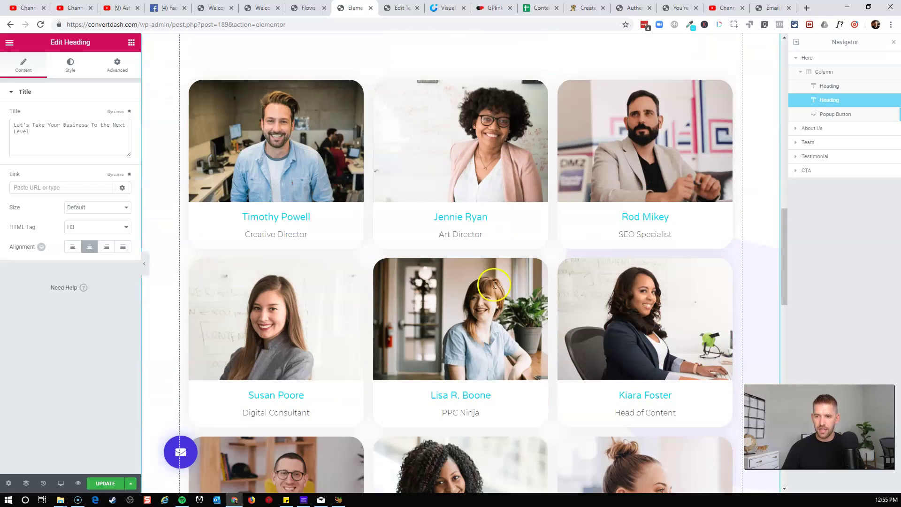
scroll(494, 284, "down", 10)
scroll(493, 288, "up", 3)
scroll(497, 290, "down", 2)
scroll(497, 291, "down", 4)
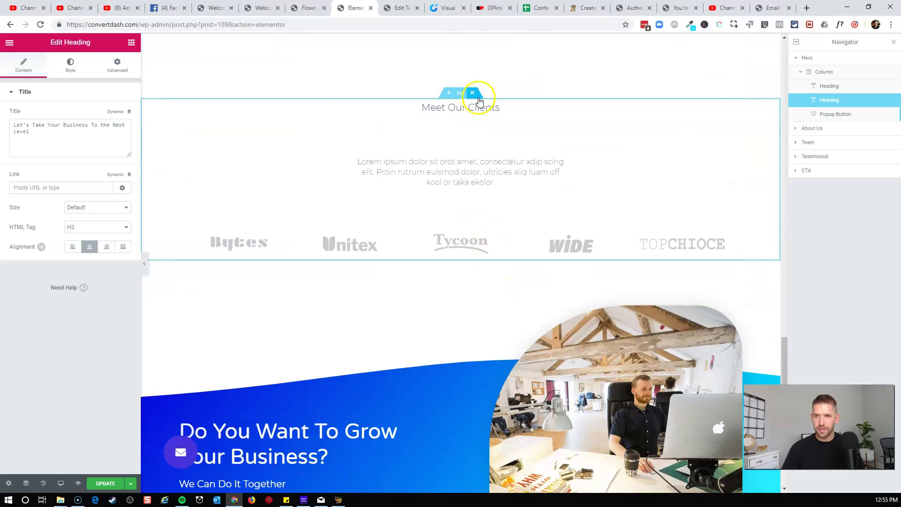
scroll(418, 122, "up", 8)
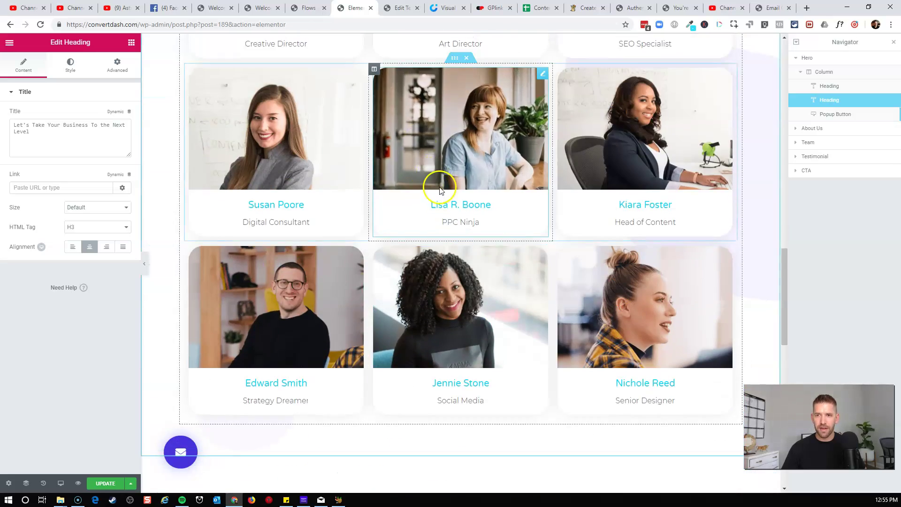
scroll(442, 192, "up", 15)
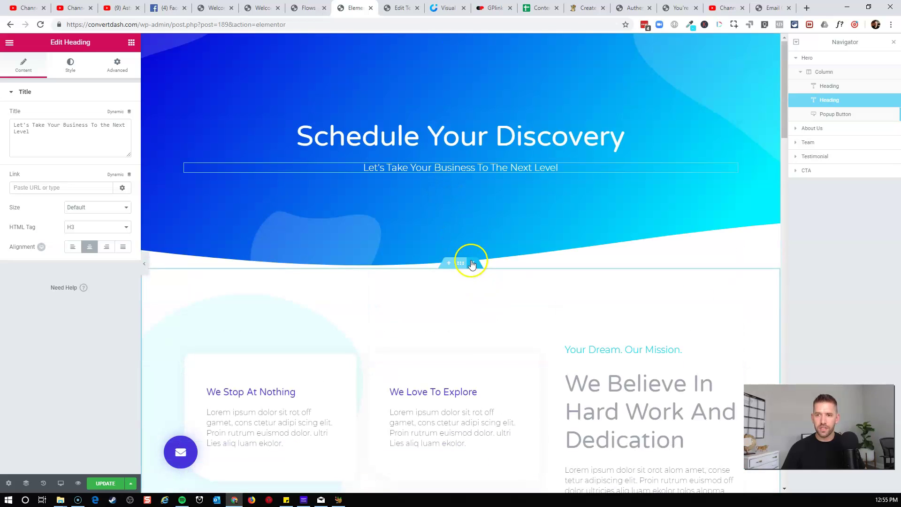
left_click(472, 265)
left_click(472, 265)
Change the Meet Our Clients heading to 'Schedule Your Time'.
scroll(472, 98, "up", 5)
scroll(465, 239, "down", 5)
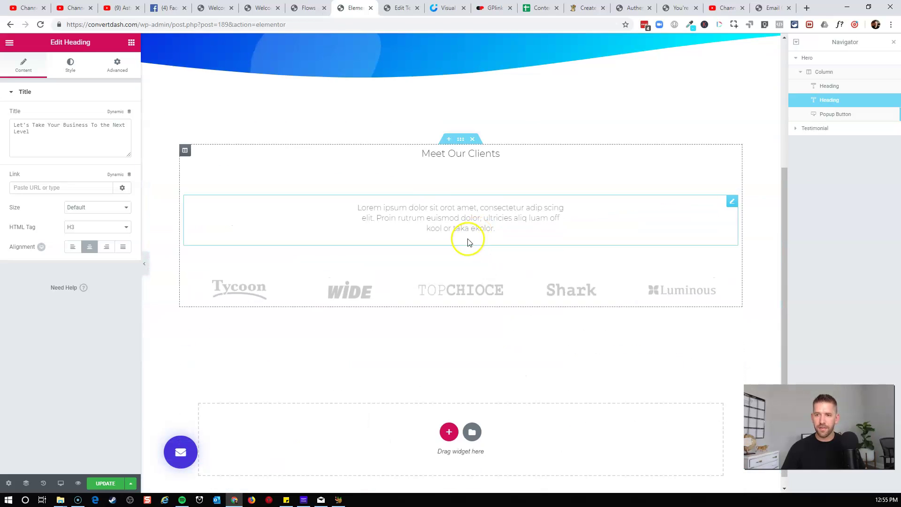
triple_click(437, 151)
type("Schedule")
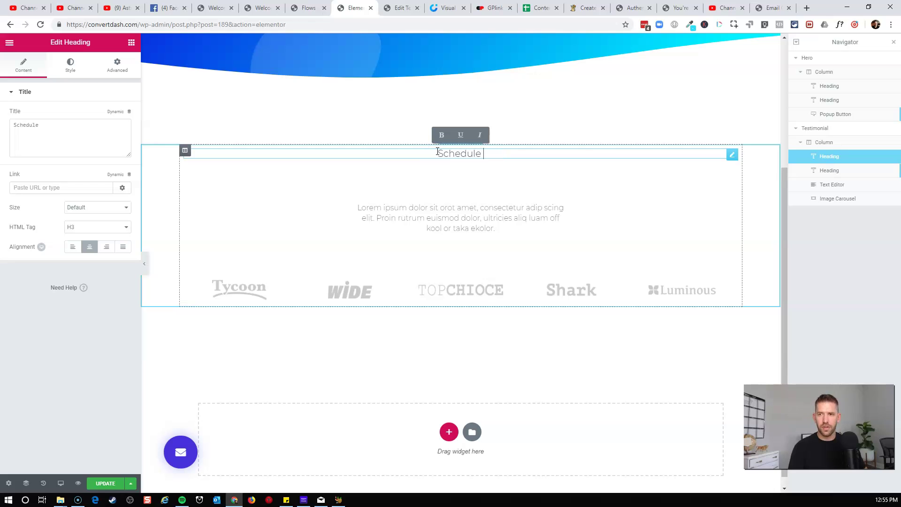
type(" Your Time")
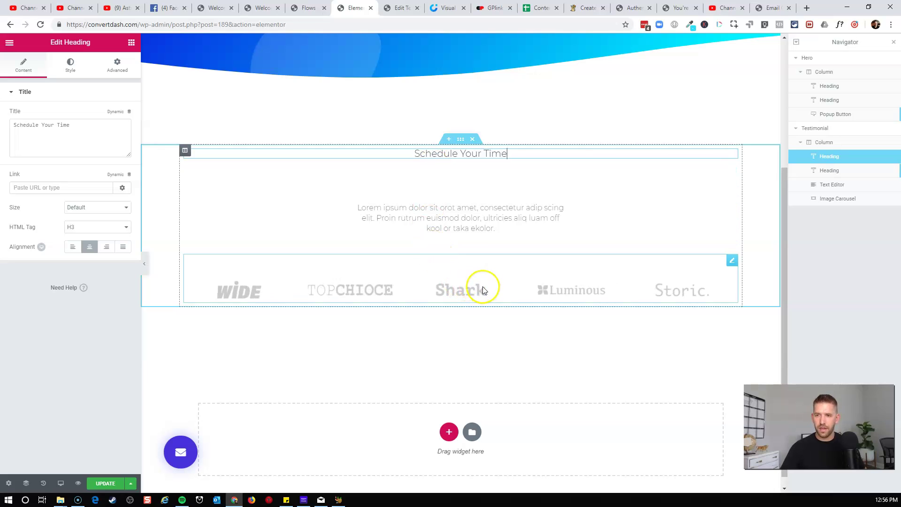
Remove the client logo carousel and lorem ipsum text block, then save the page.
right_click(482, 286)
left_click(507, 421)
right_click(530, 260)
left_click(550, 393)
scroll(502, 308, "up", 2)
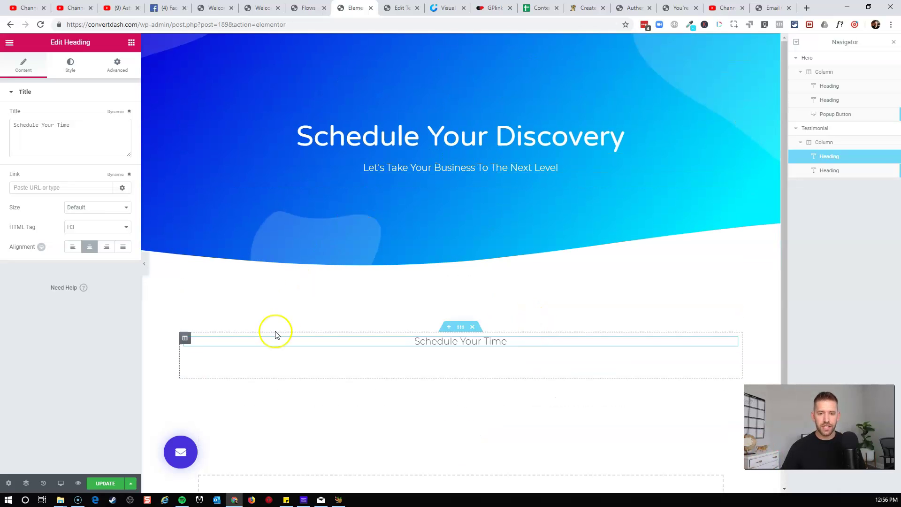
left_click(108, 482)
left_click(276, 435)
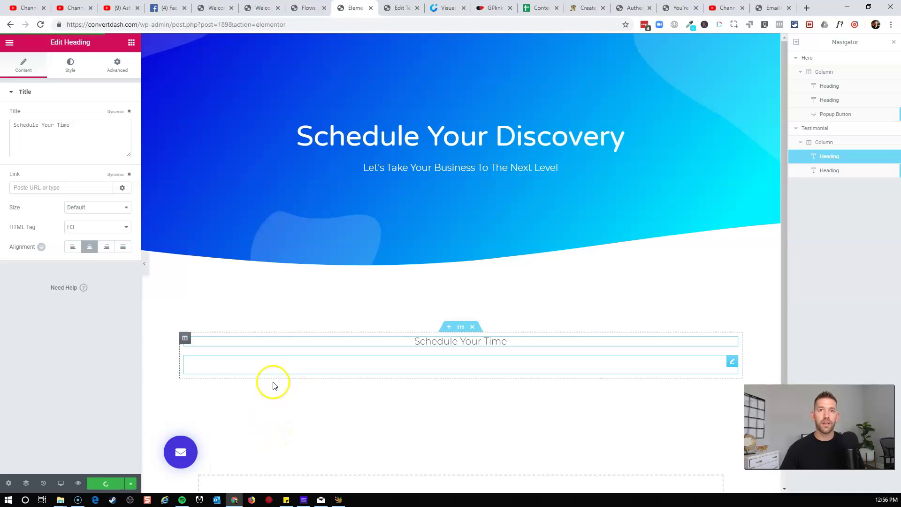
Upload the groundhogg-appointments zip as a new plugin, install it and activate it.
left_click(252, 9)
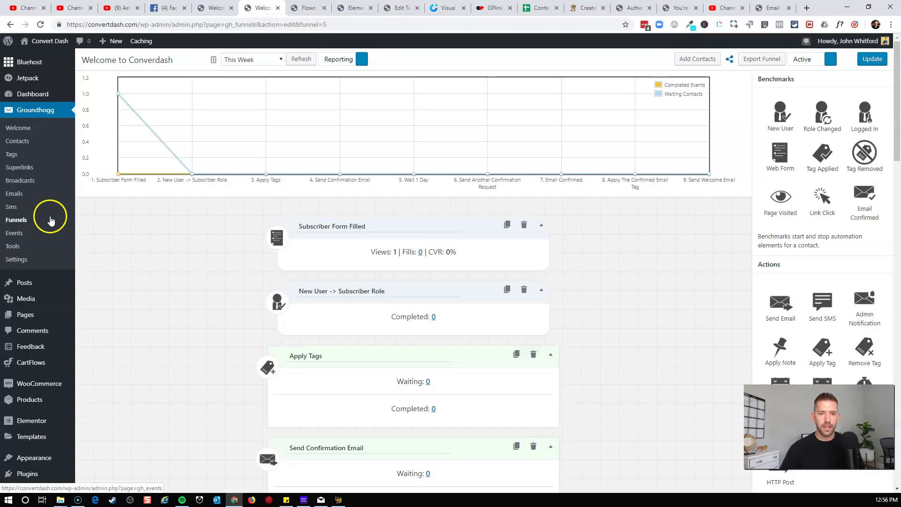
mouse_move(42, 421)
mouse_move(27, 474)
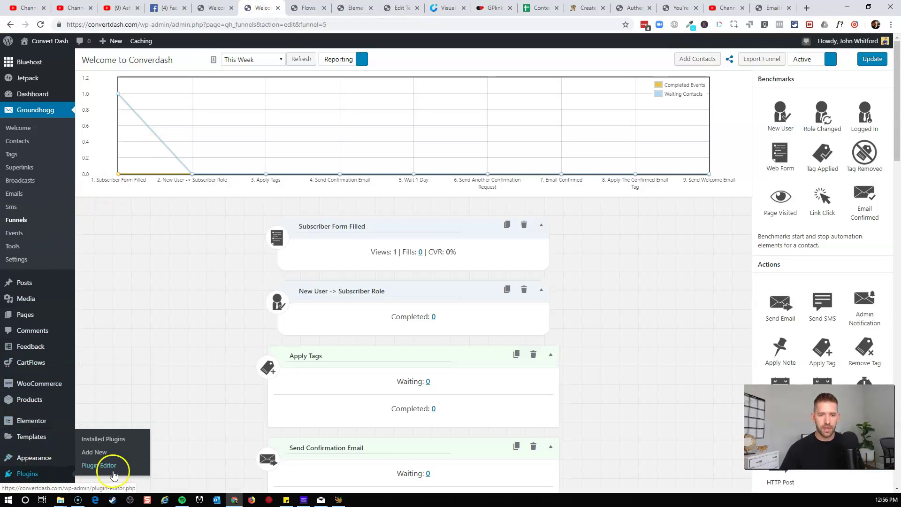
left_click(108, 454)
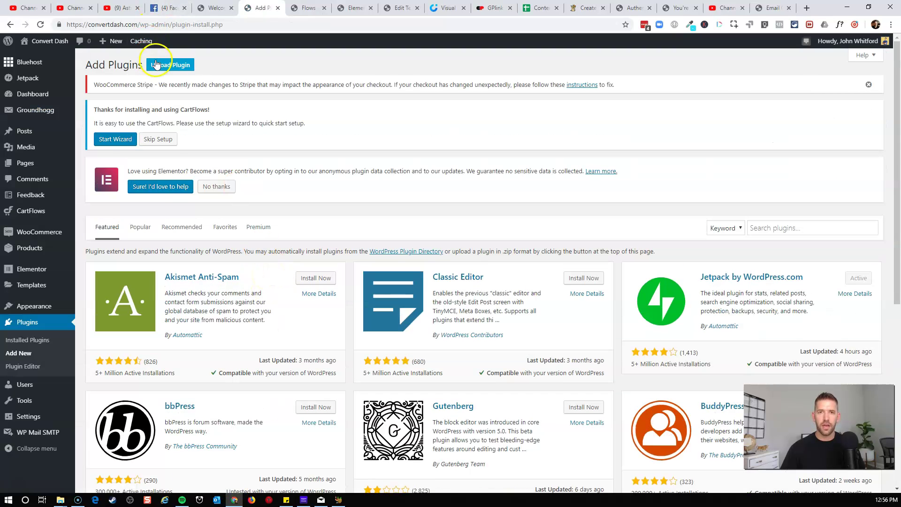
left_click(171, 65)
left_click(417, 336)
scroll(126, 70, "up", 3)
left_click(38, 52)
left_click(191, 221)
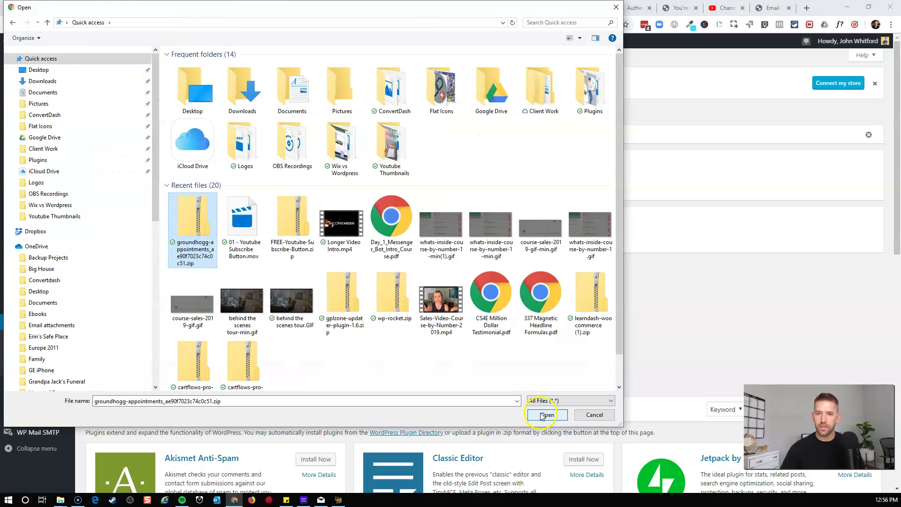
left_click(545, 415)
left_click(541, 342)
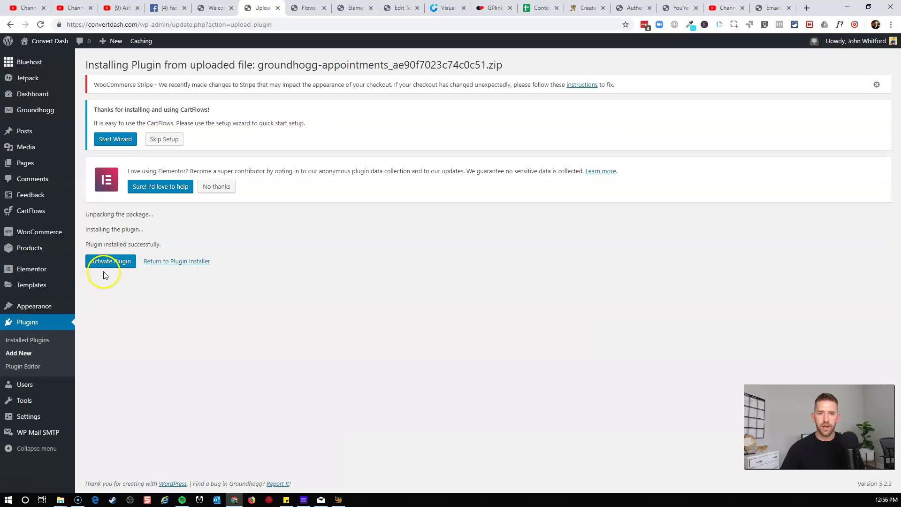
left_click(107, 265)
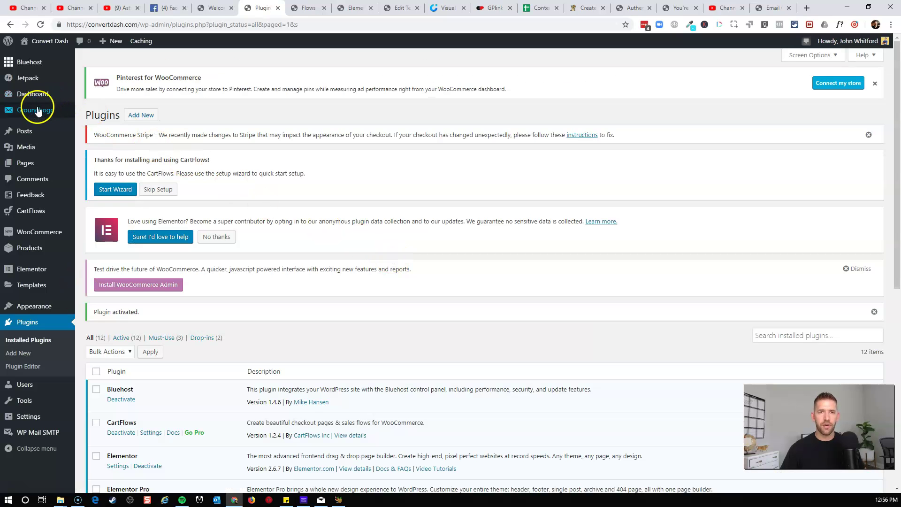
Start a new Groundhogg calendar and choose the site account as its owner.
mouse_move(32, 114)
left_click(100, 124)
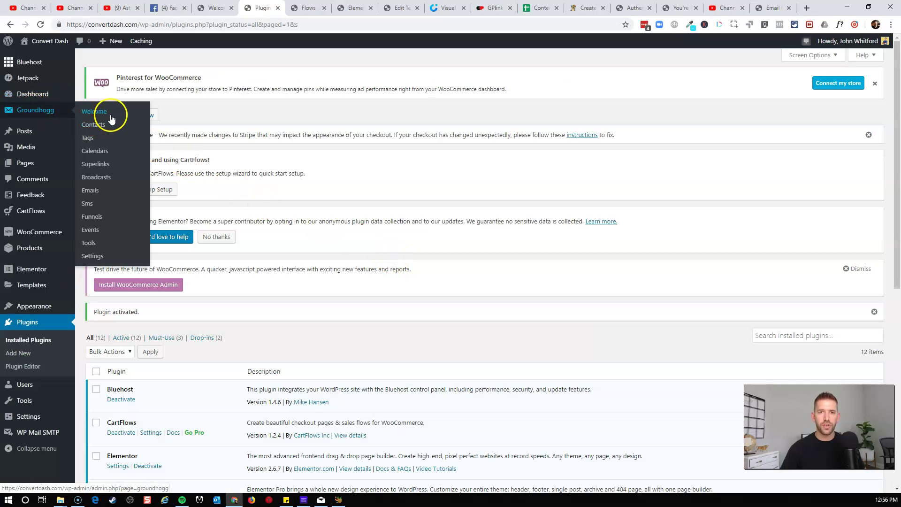
left_click(107, 152)
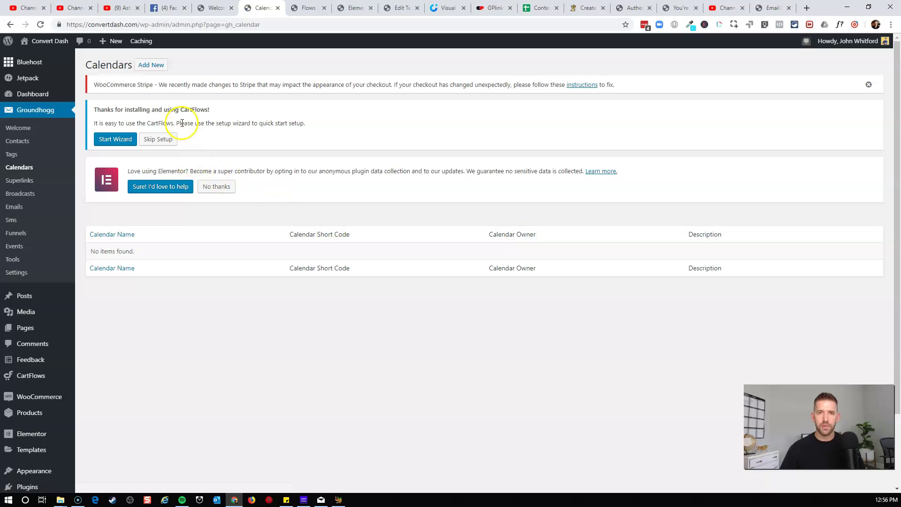
left_click(151, 64)
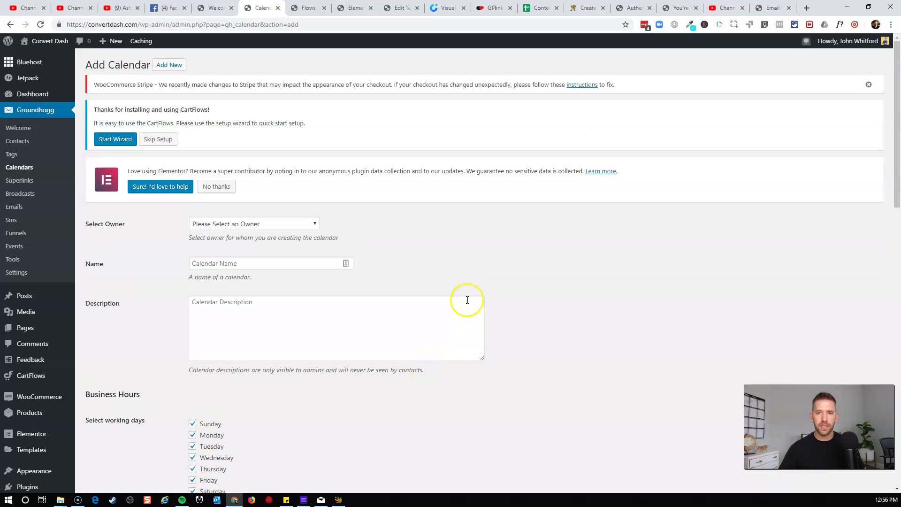
left_click(285, 225)
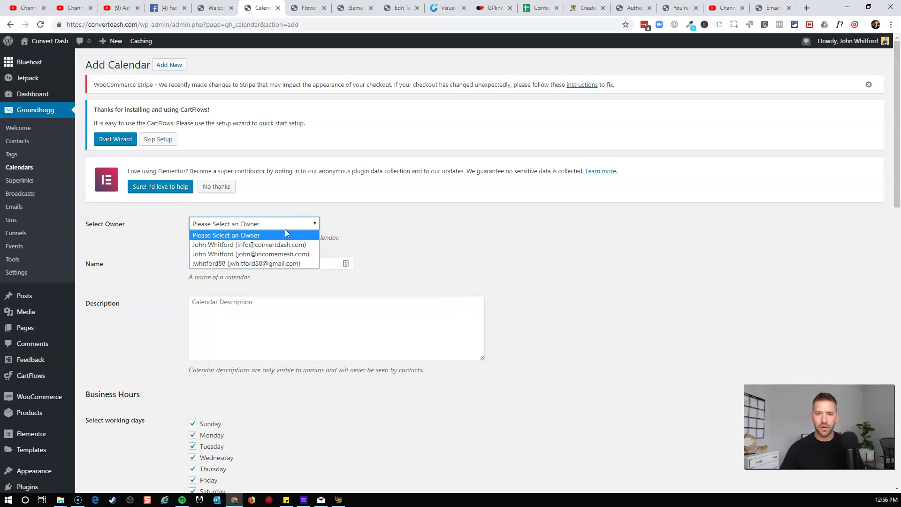
left_click(269, 244)
left_click(378, 244)
Name the calendar 'Discovery Calendar' and move on to its description.
left_click(253, 265)
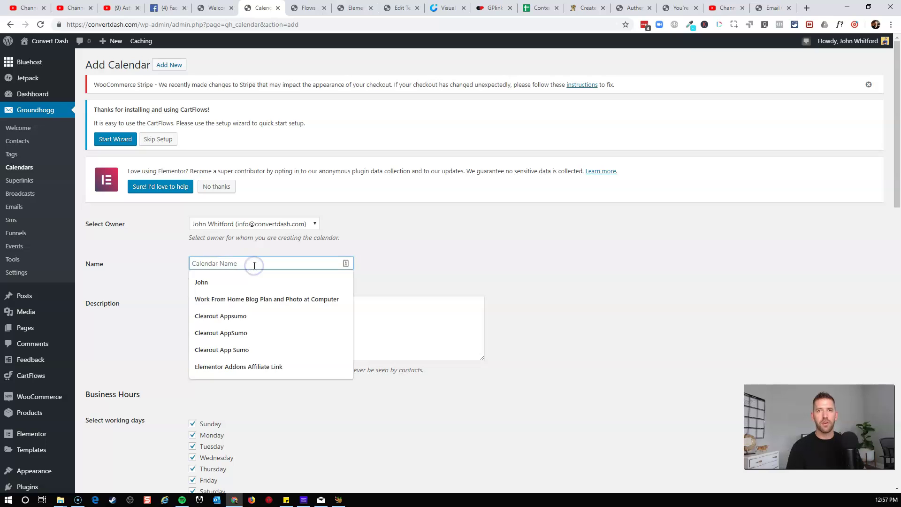
type("Discovery Calendar")
scroll(254, 265, "down", 1)
left_click(206, 293)
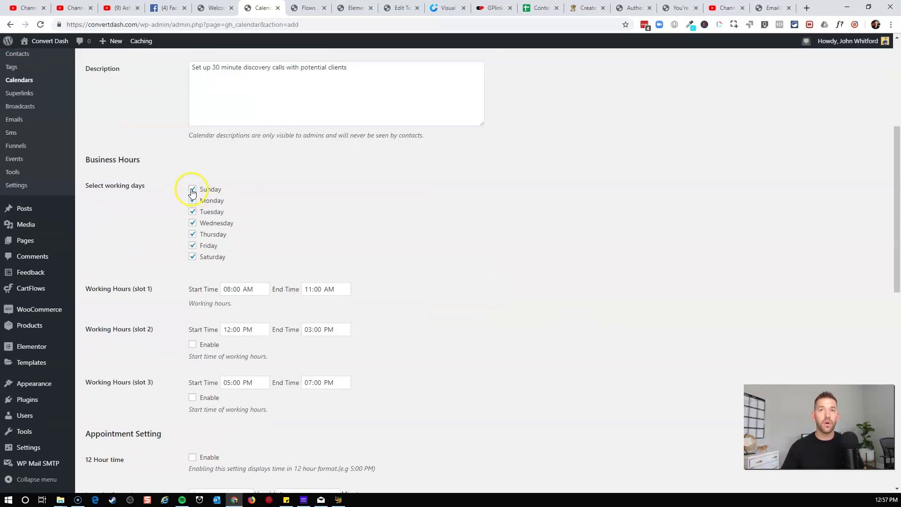
Drop Saturday from working days, enable working-hours slot 2, and review the remaining appointment settings.
left_click(192, 258)
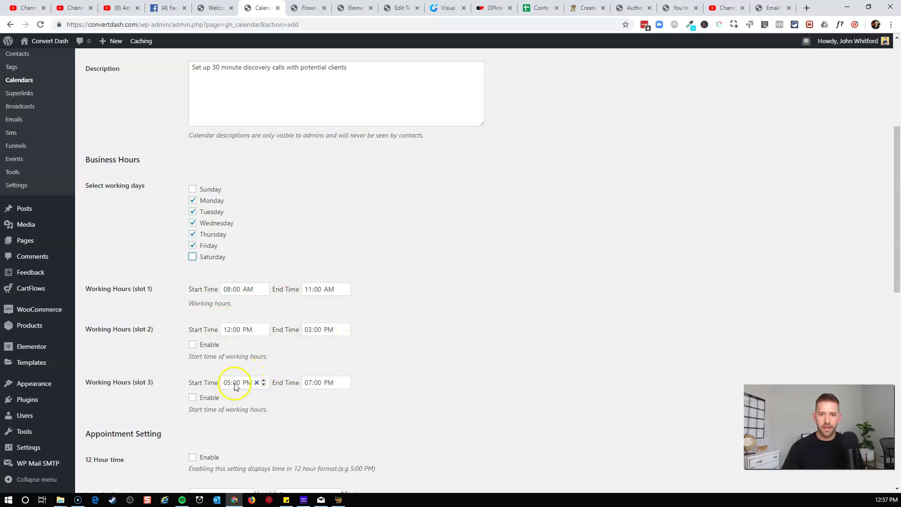
scroll(405, 397, "down", 1)
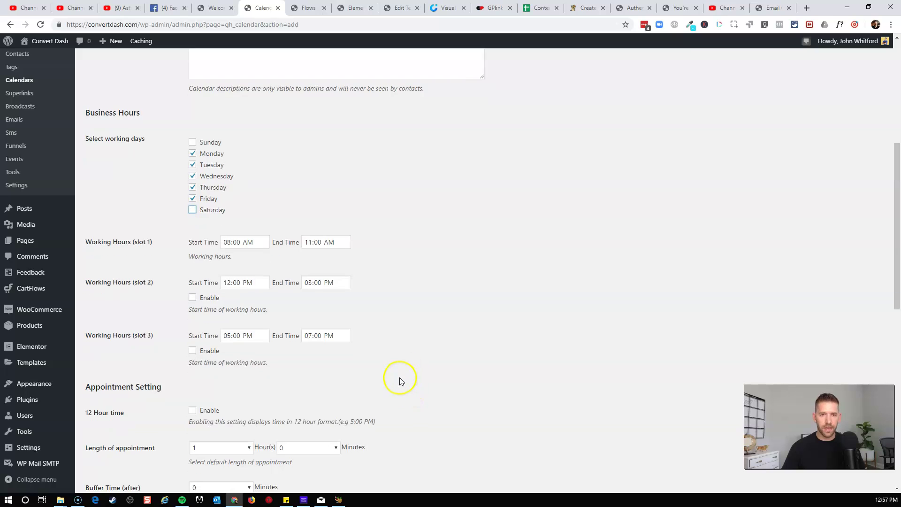
left_click(192, 297)
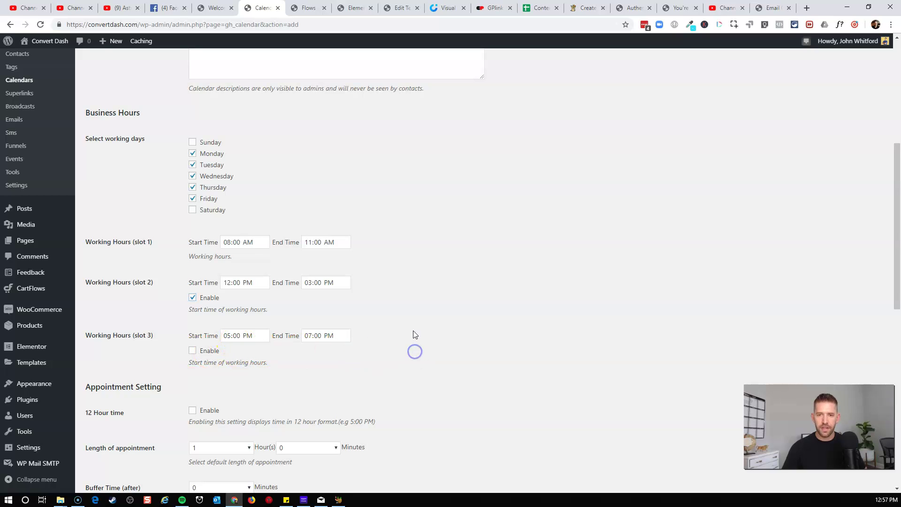
scroll(413, 334, "down", 3)
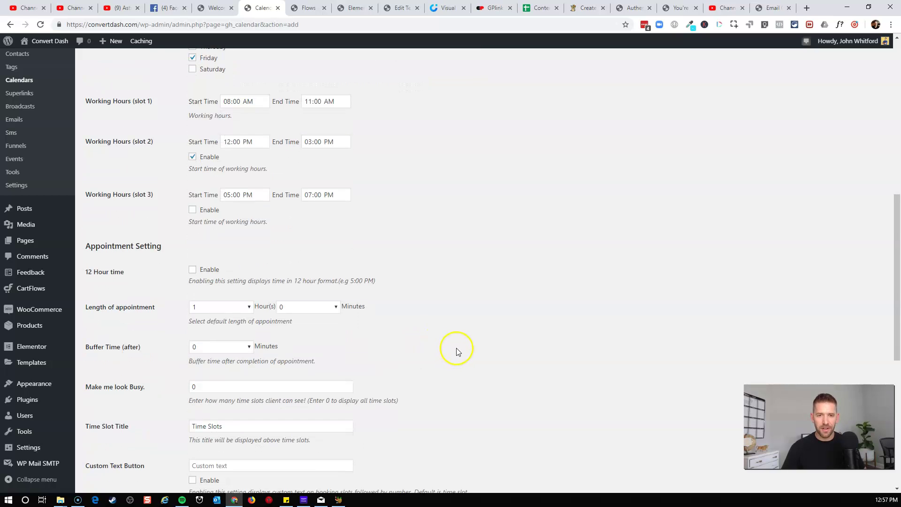
scroll(255, 283, "down", 1)
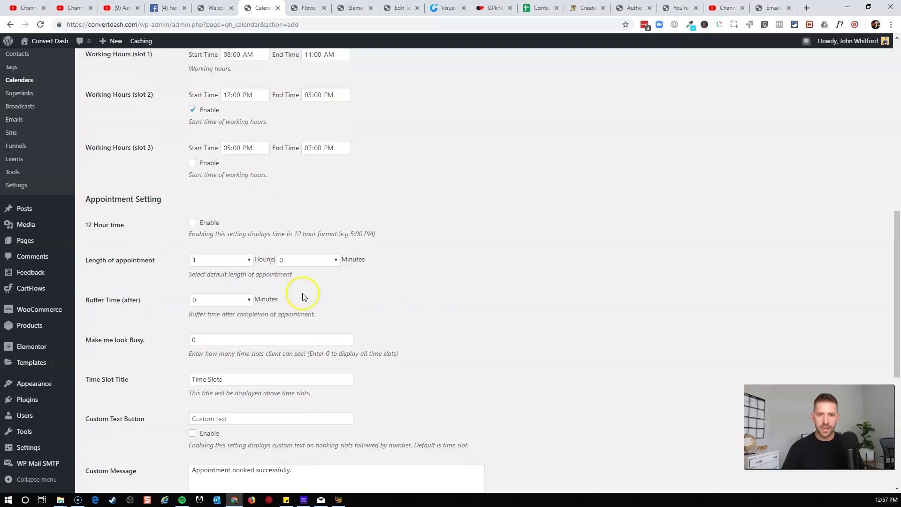
scroll(263, 286, "down", 1)
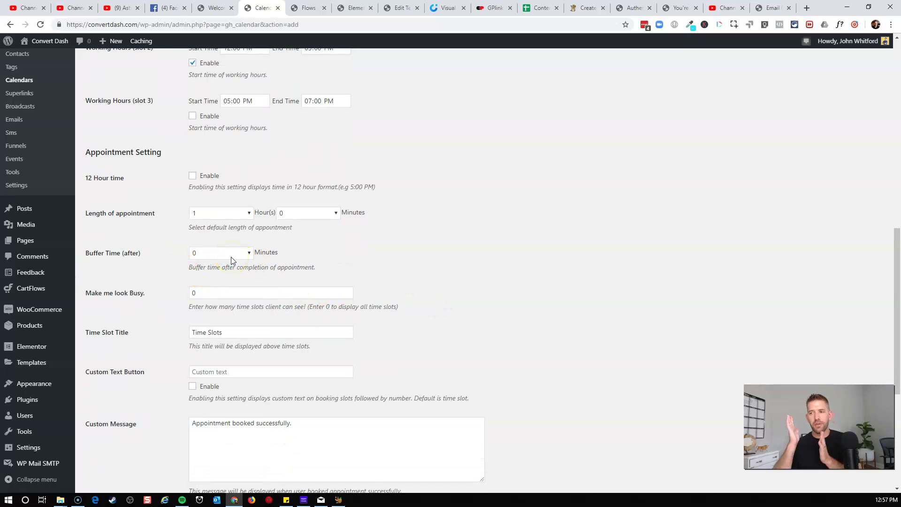
left_click(215, 279)
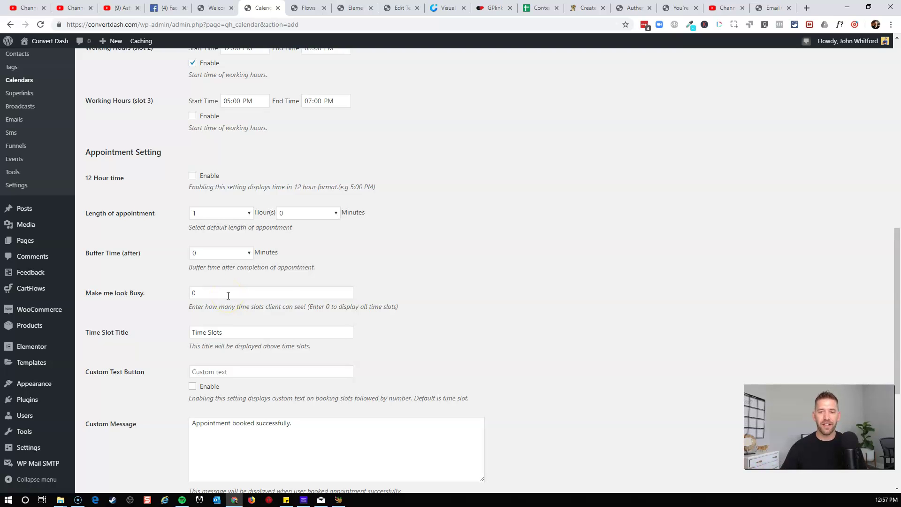
scroll(467, 282, "down", 1)
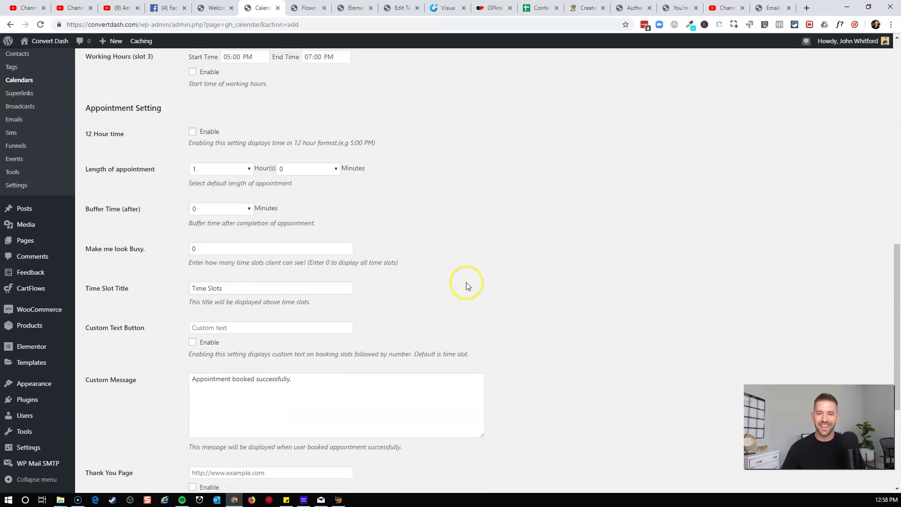
scroll(468, 283, "down", 3)
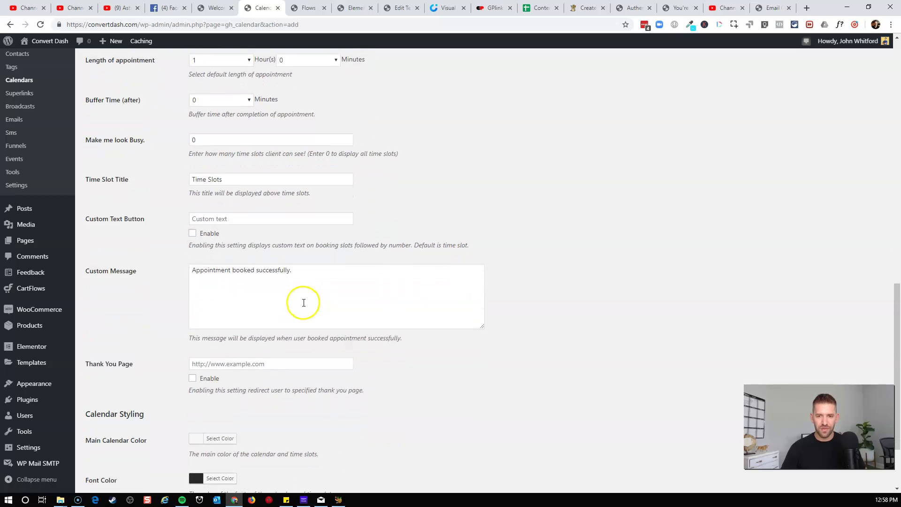
scroll(403, 359, "down", 1)
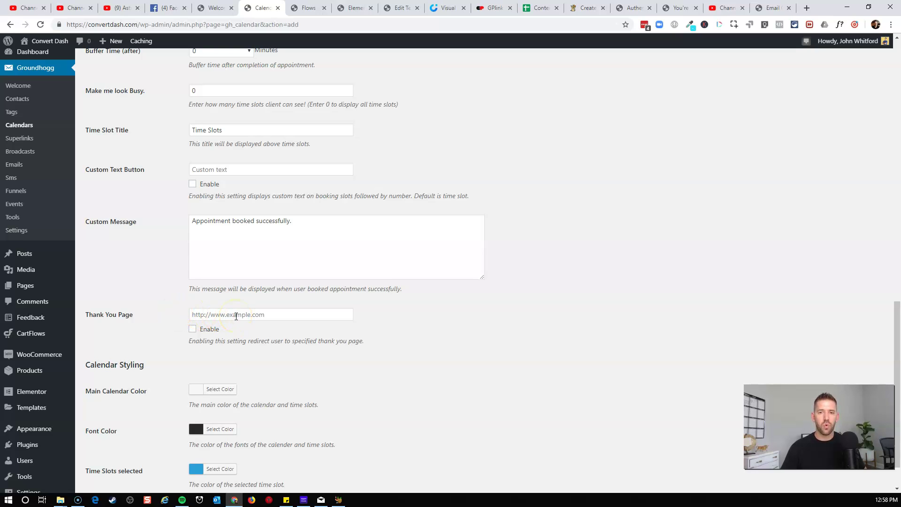
Add a fourth landing step named Thanks For Booking, slug thanks-for-booking, and save it.
left_click(307, 8)
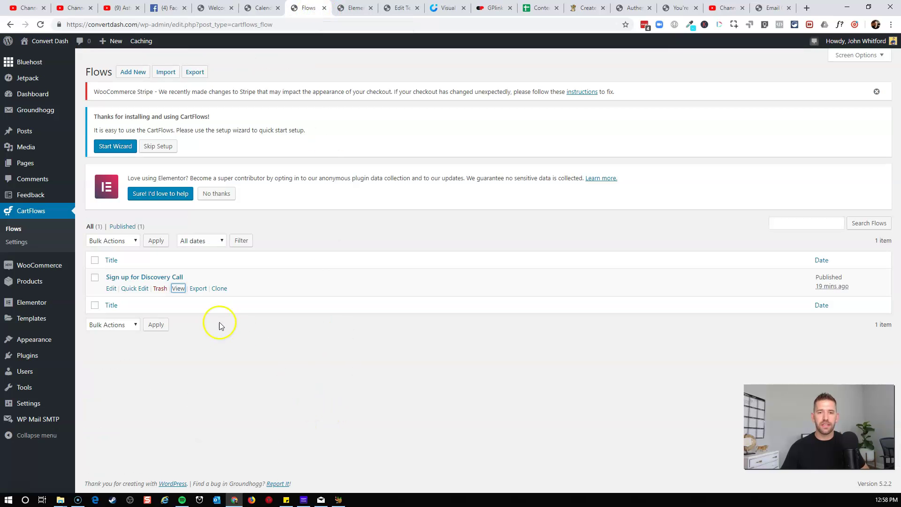
left_click(126, 276)
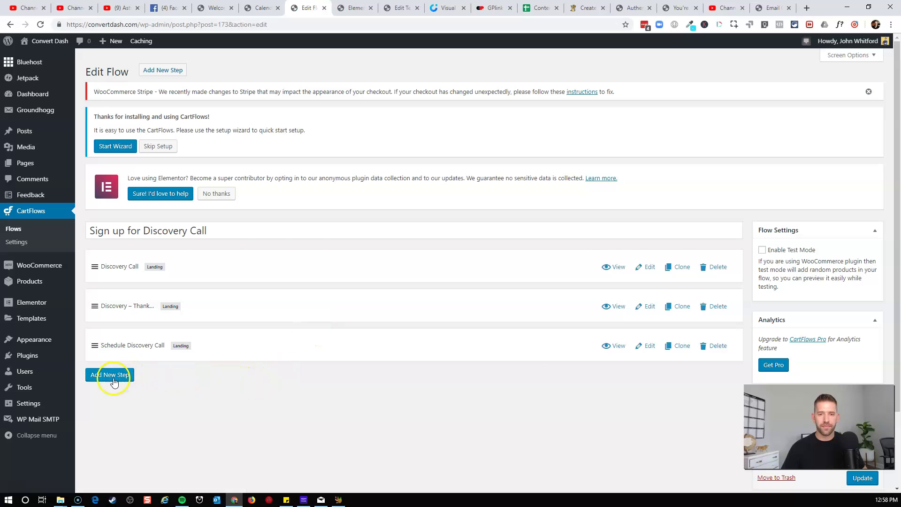
left_click(112, 376)
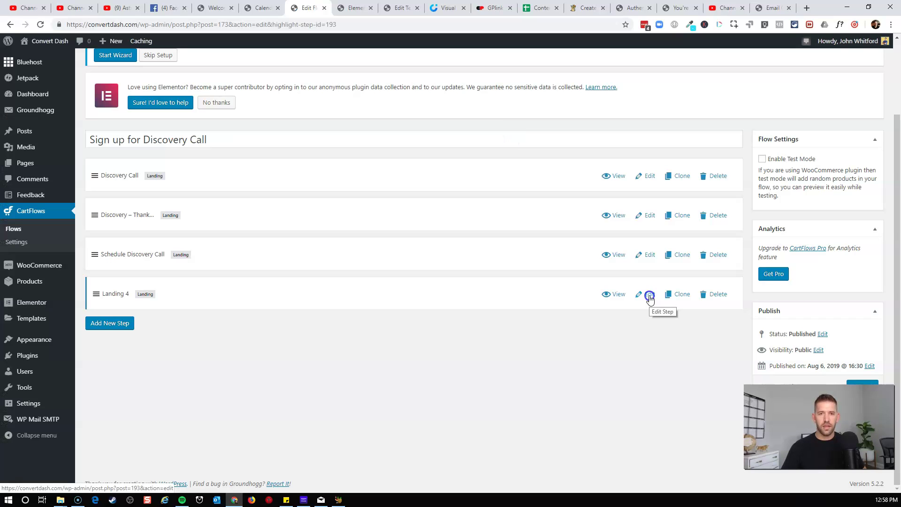
left_click(650, 296)
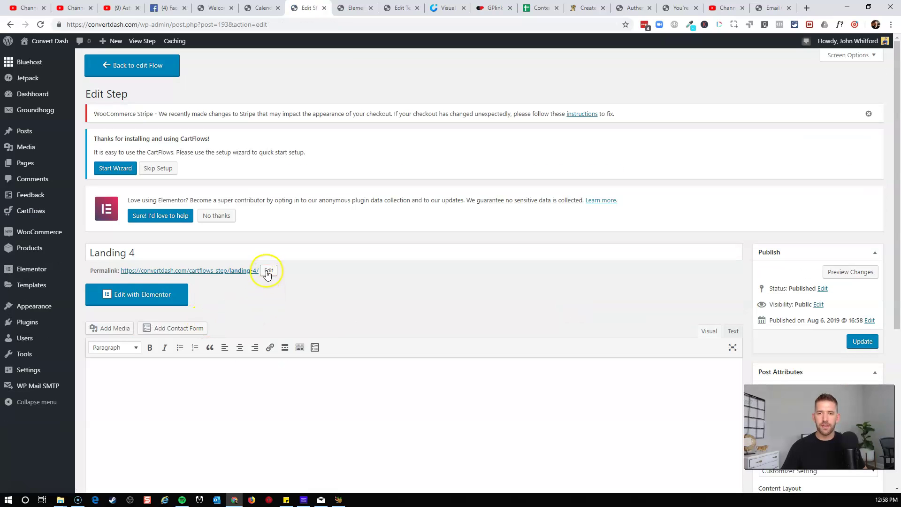
left_click(266, 271)
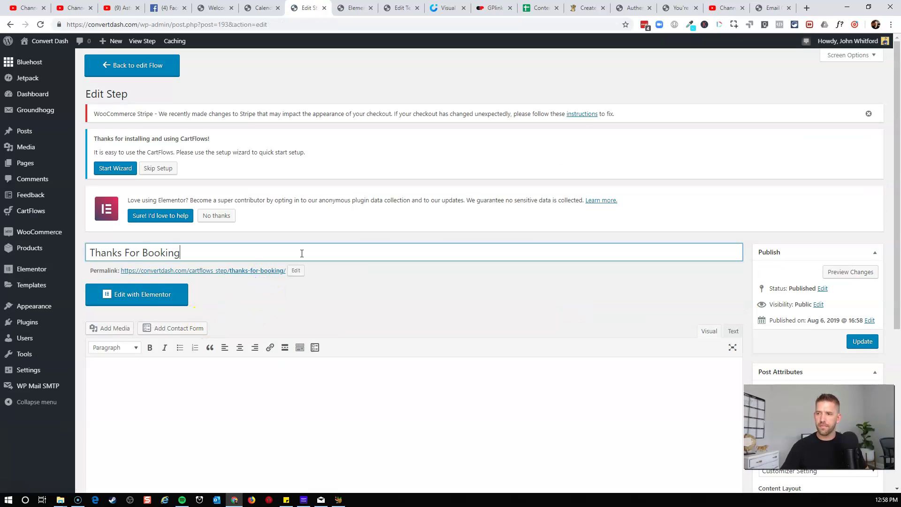
left_click(861, 340)
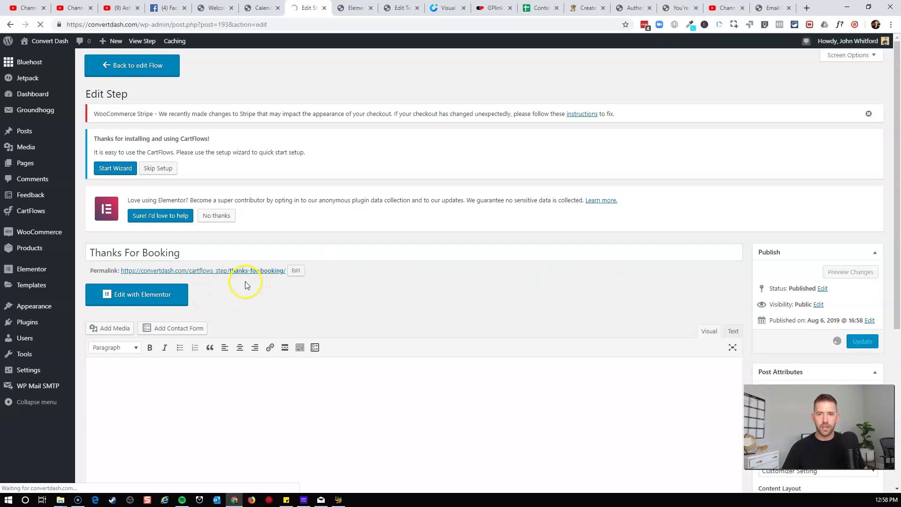
Copy the Thanks For Booking step's permalink address.
left_click(248, 297)
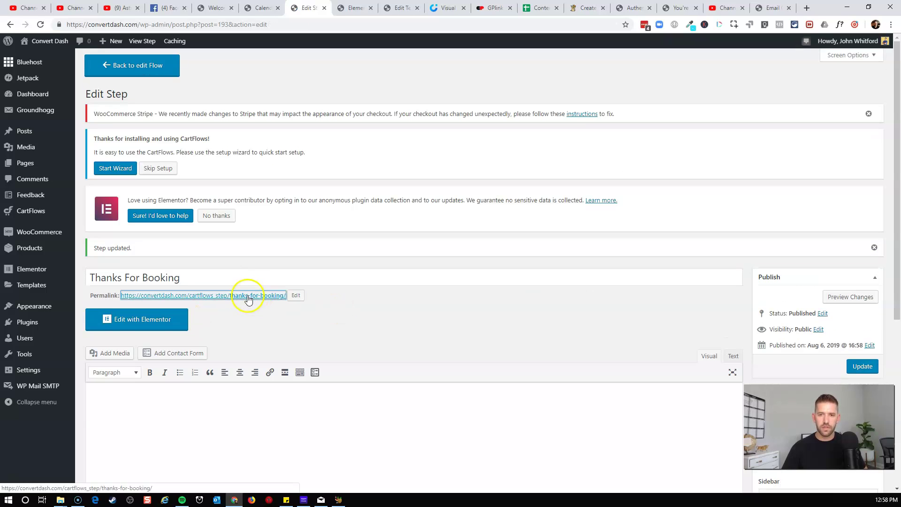
right_click(248, 297)
left_click(281, 348)
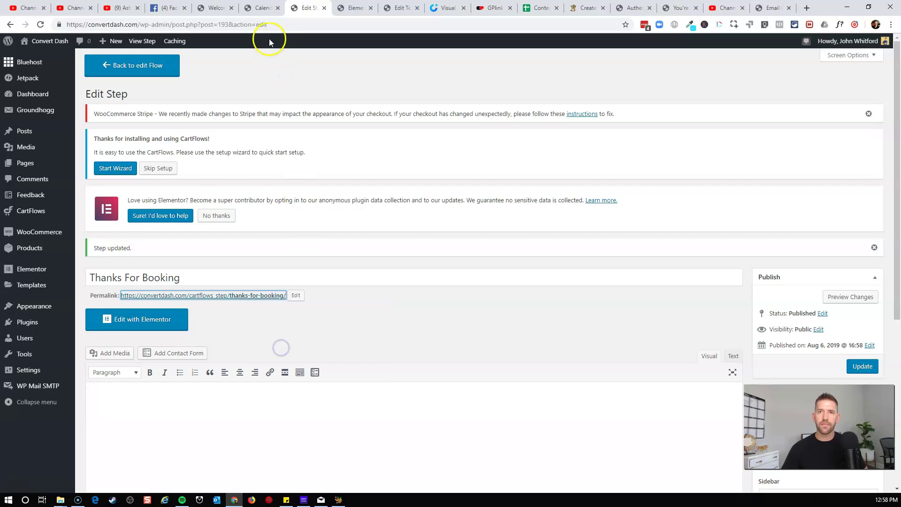
Set the Discovery Calendar's Thank You Page to the thanks-for-booking URL, enable redirect, and save it.
left_click(263, 7)
left_click(222, 312)
key("ctrl+v")
left_click(193, 328)
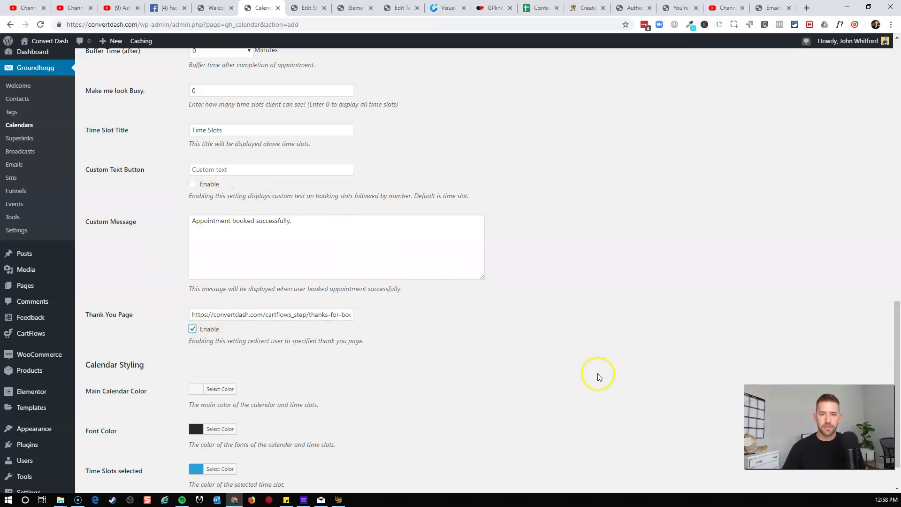
scroll(598, 377, "down", 2)
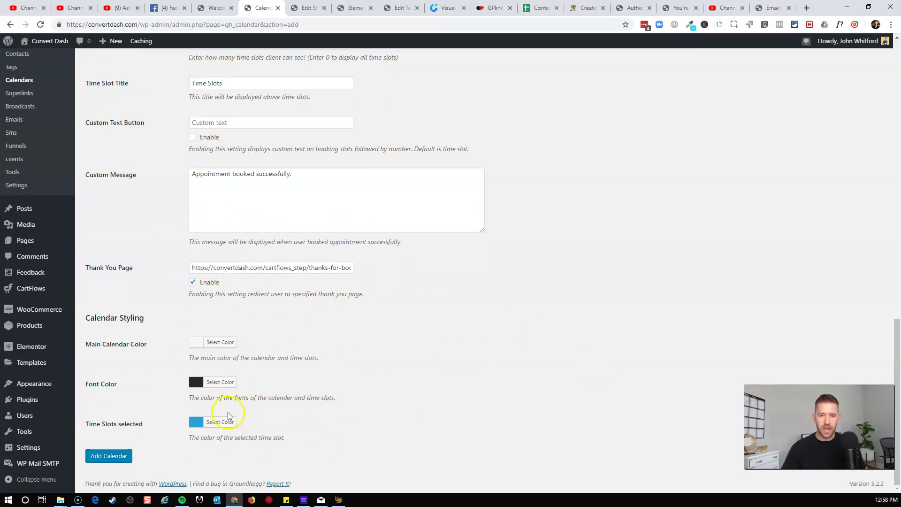
left_click(117, 460)
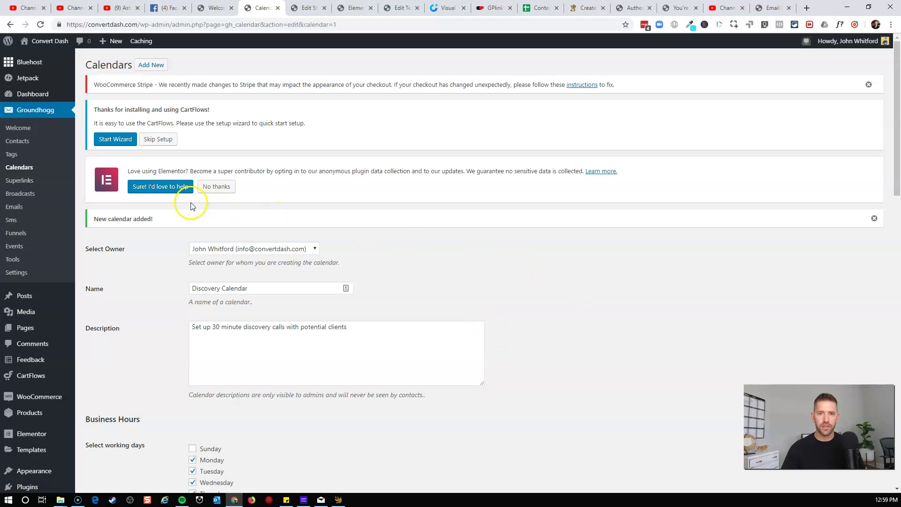
left_click(24, 169)
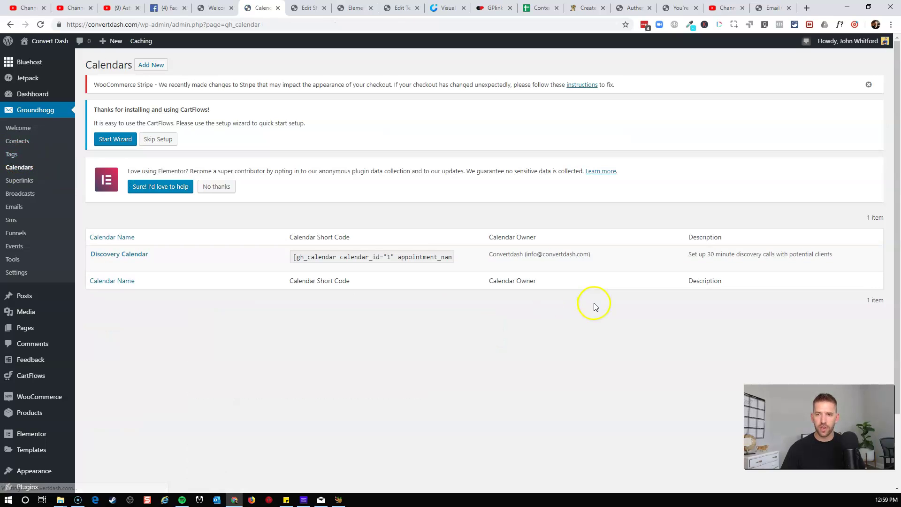
Copy the Discovery Calendar's gh_calendar shortcode and return to the Elementor page editor.
left_click(414, 257)
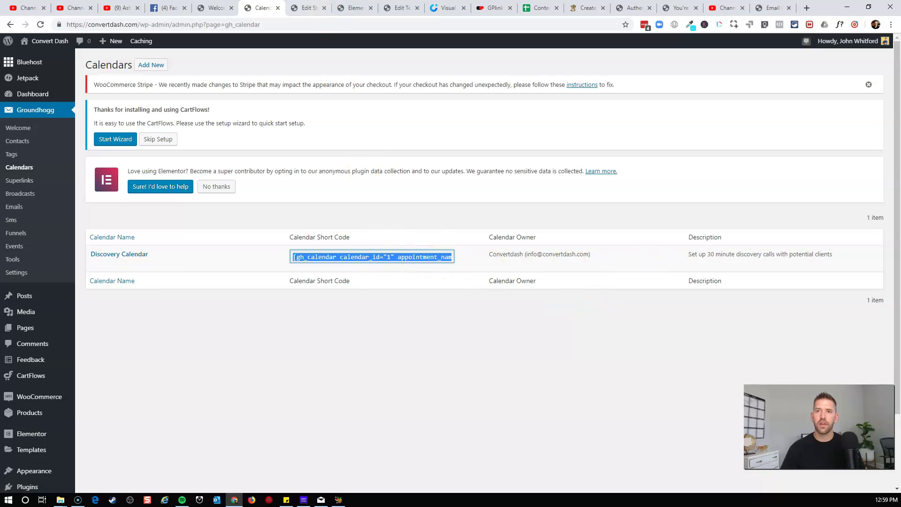
left_click(353, 7)
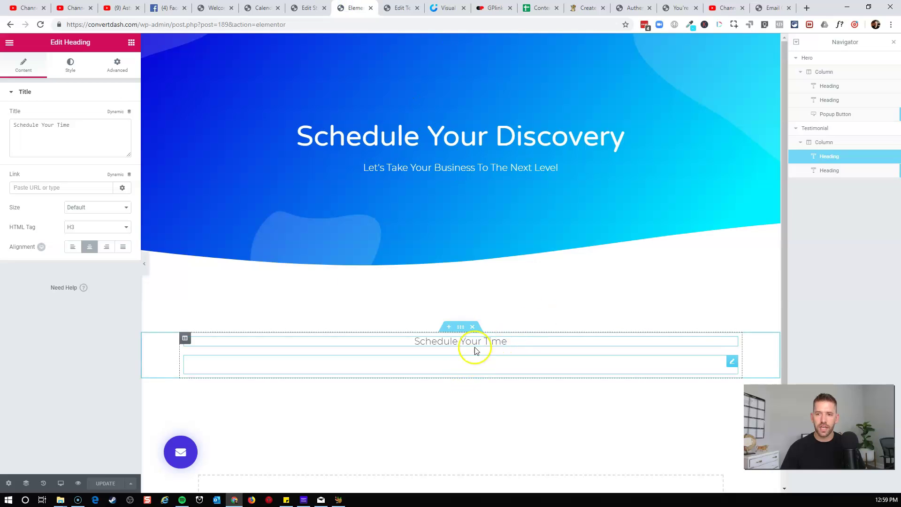
Add a Shortcode widget with the gh_calendar shortcode below the Schedule Your Time heading.
left_click(132, 43)
left_click(81, 80)
type("short")
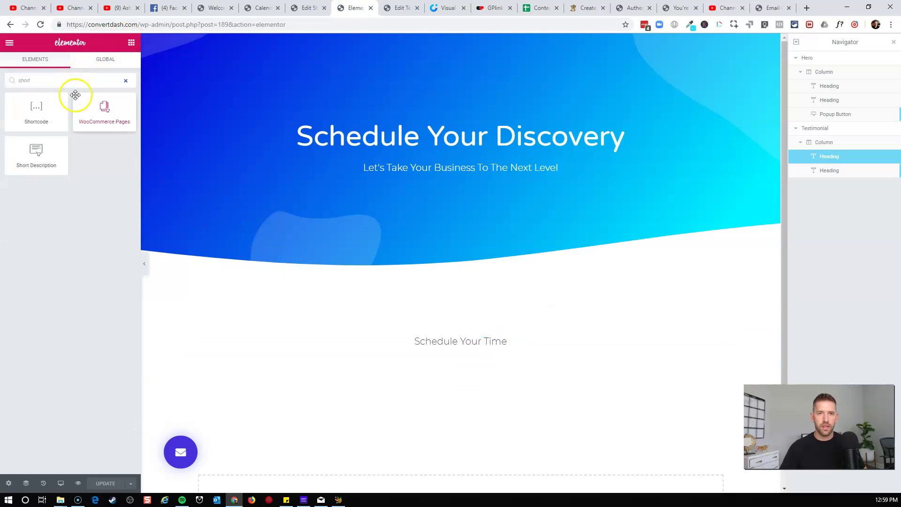
left_click_drag(38, 111, 469, 344)
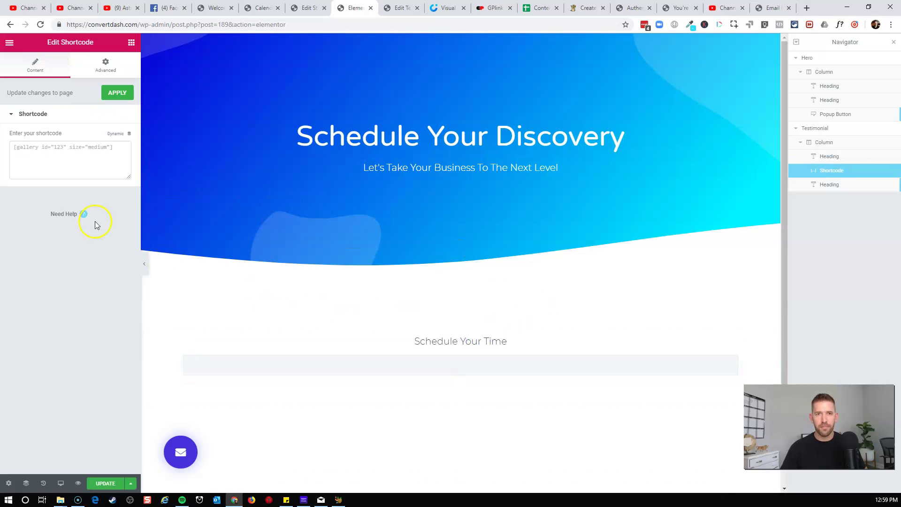
left_click(39, 147)
key("ctrl+v")
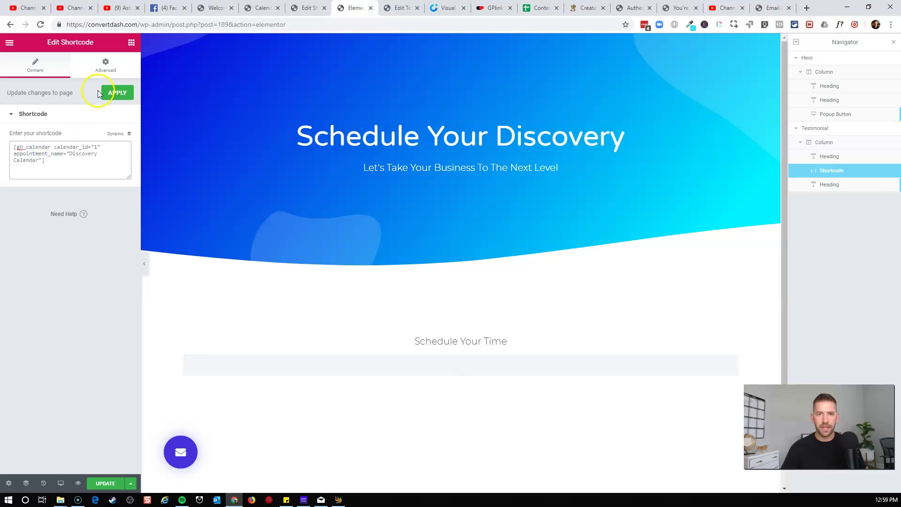
left_click(118, 92)
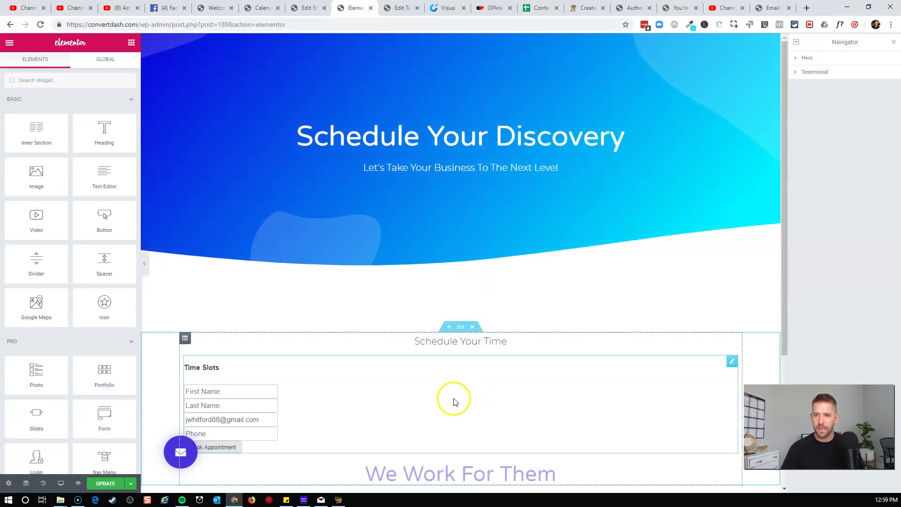
Delete the We Work For Them heading from the page.
scroll(454, 401, "down", 4)
right_click(462, 287)
left_click(490, 425)
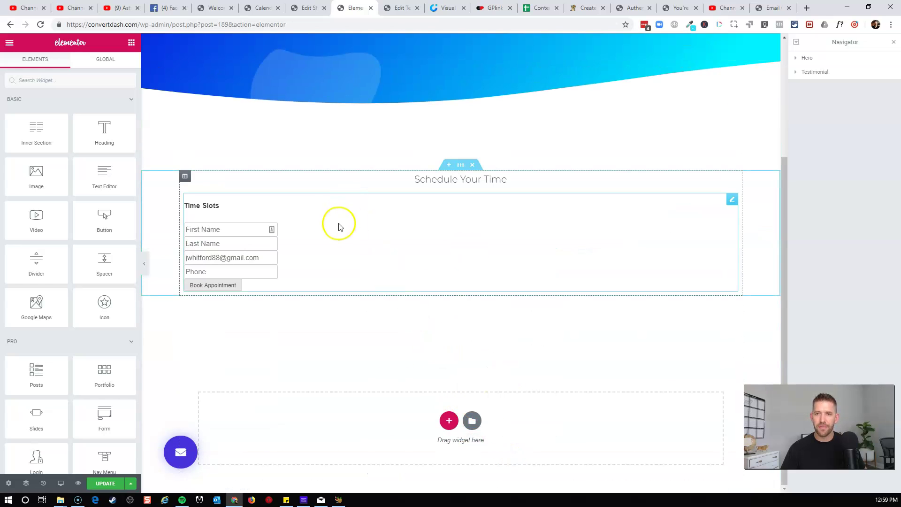
Delete the floating envelope popup button and save the page with Update.
scroll(352, 228, "up", 3)
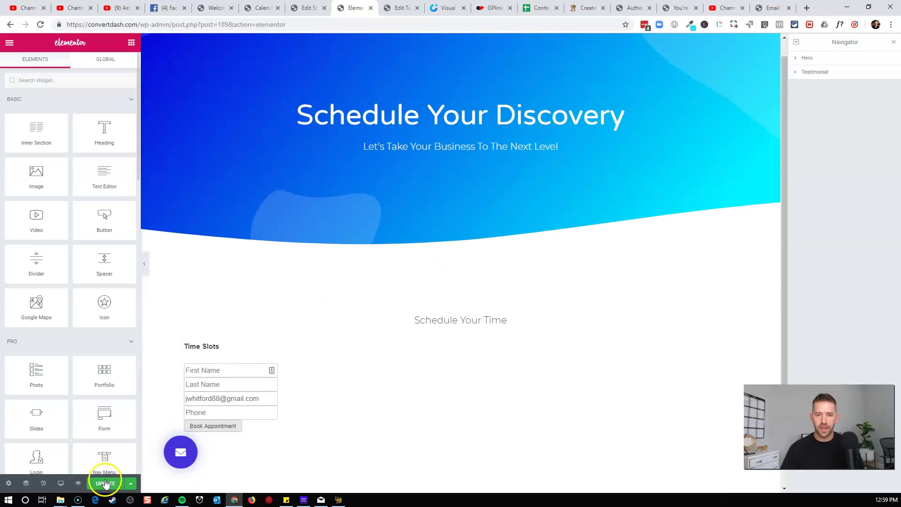
right_click(177, 457)
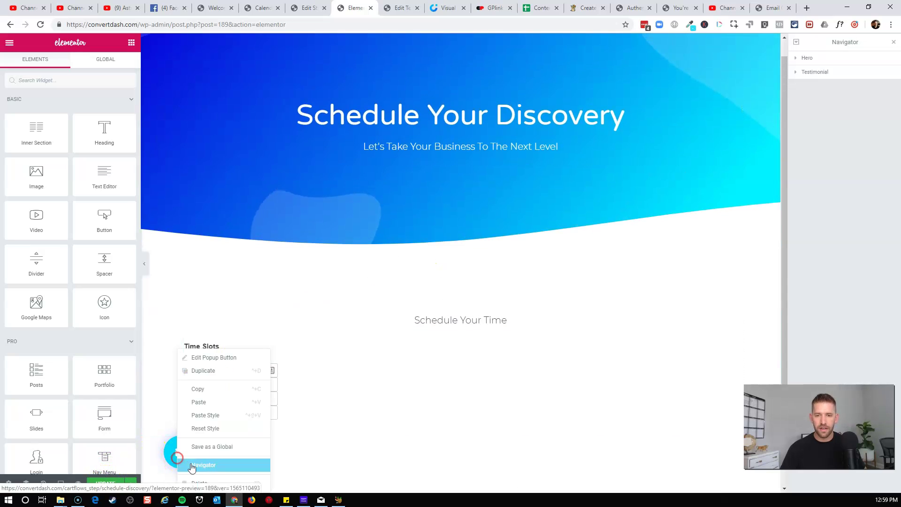
left_click(201, 482)
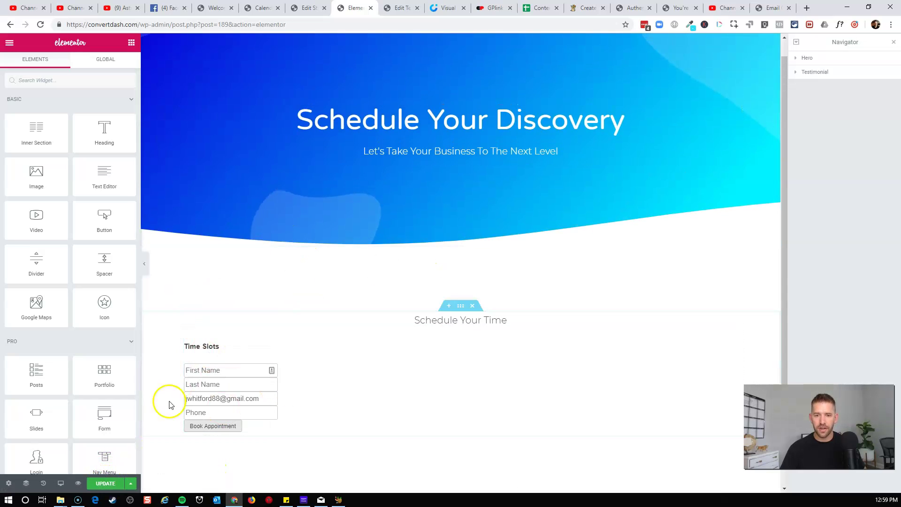
left_click(106, 484)
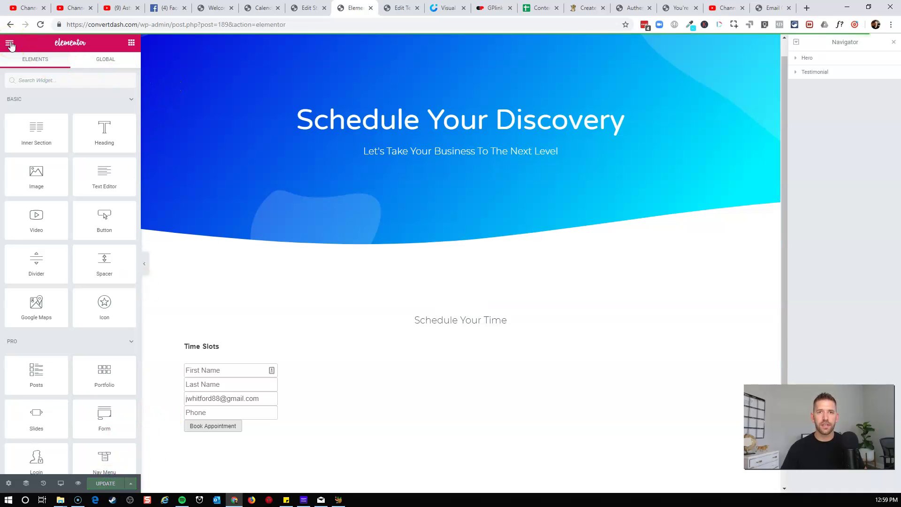
View the live page and pick August 7 with the 14:00 - 15:00 time slot.
left_click(10, 45)
left_click(49, 269)
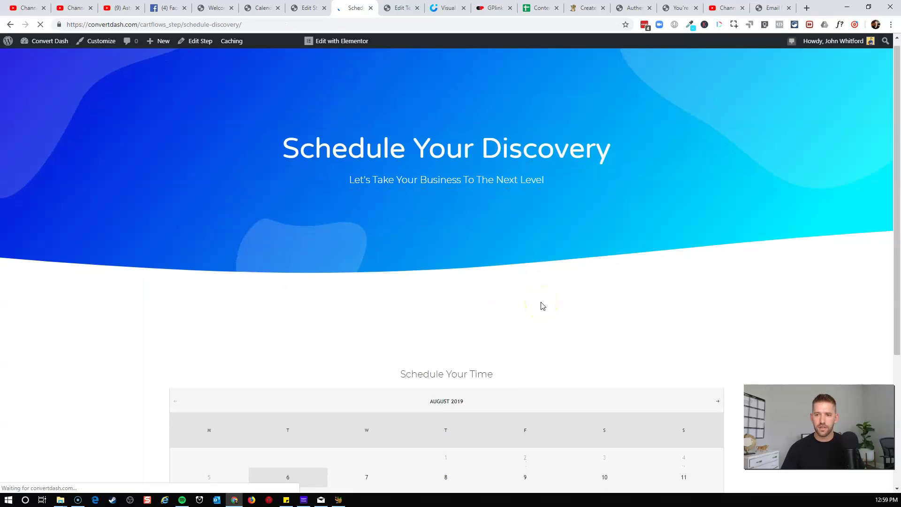
scroll(543, 303, "down", 4)
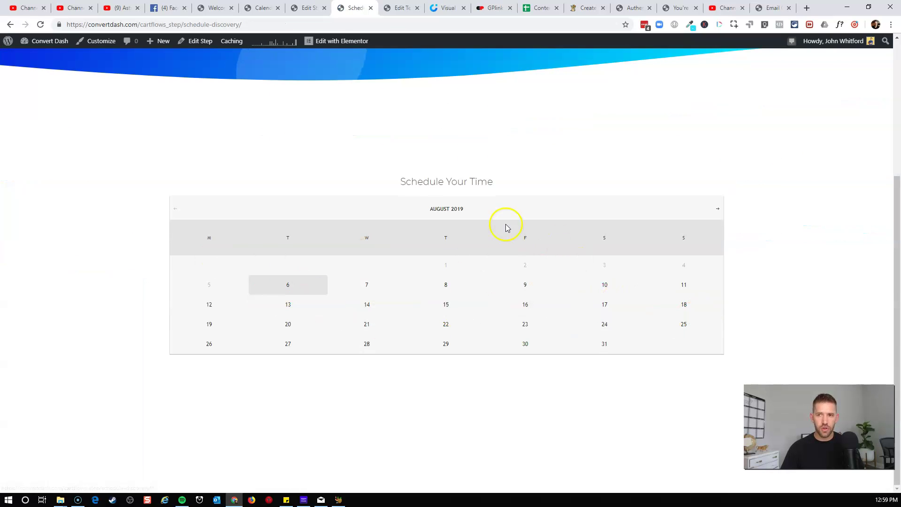
left_click(377, 287)
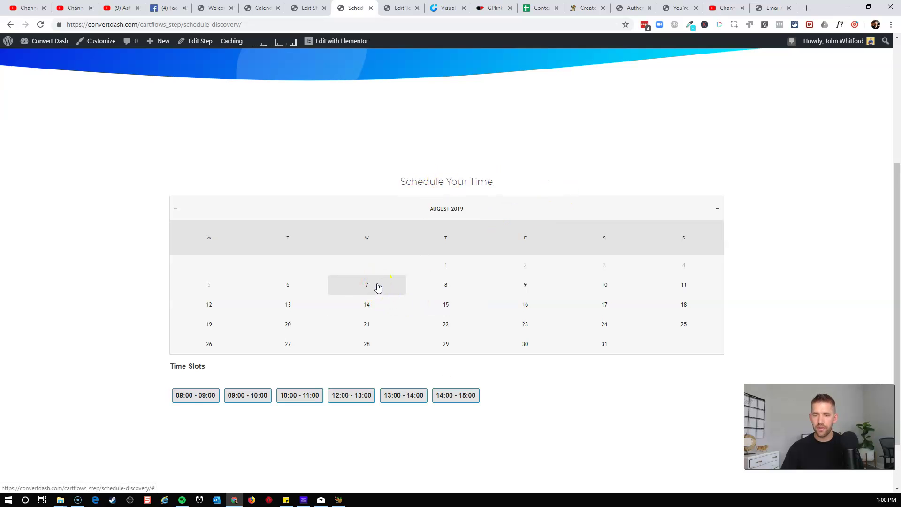
left_click(208, 403)
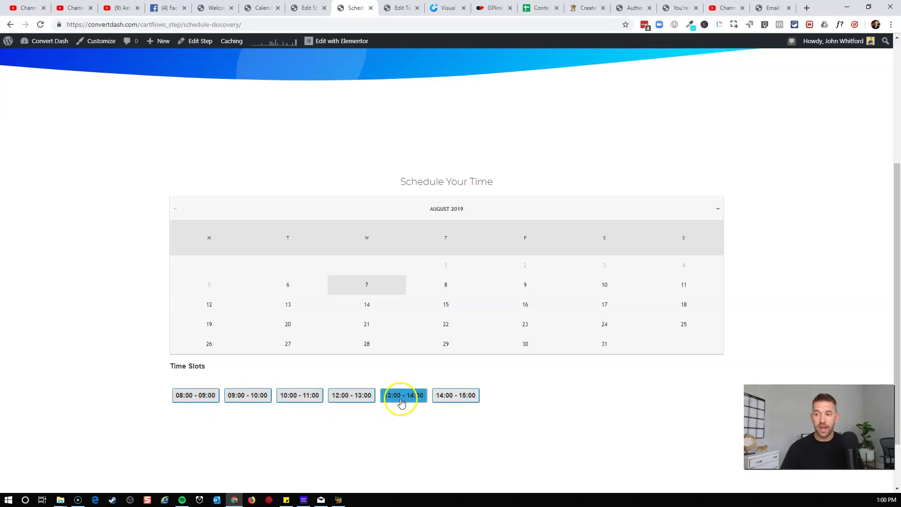
left_click(465, 402)
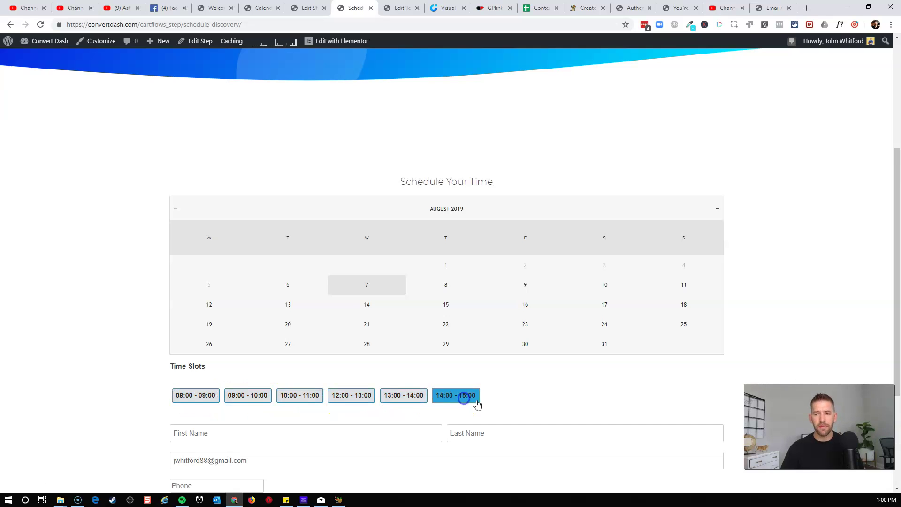
Fill in the booking form's name and phone fields with test details and submit the booking.
scroll(581, 410, "down", 4)
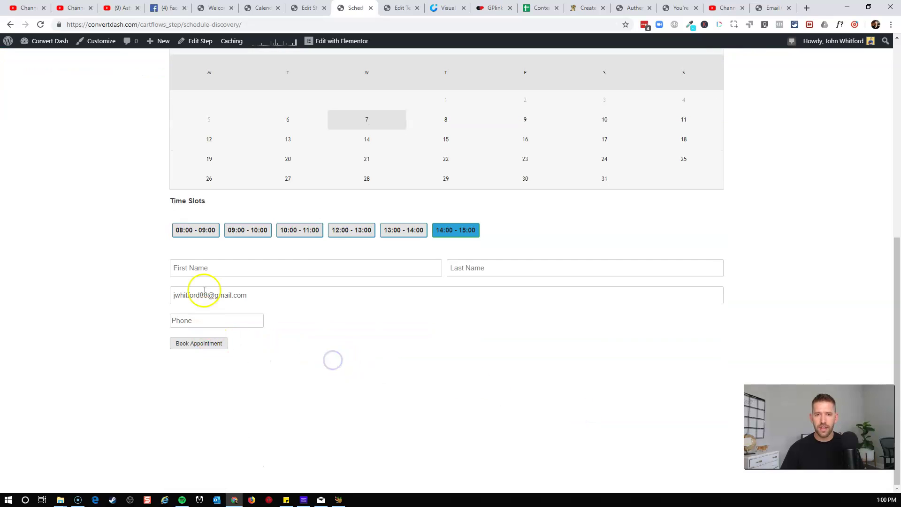
left_click(207, 270)
left_click(538, 274)
left_click(397, 345)
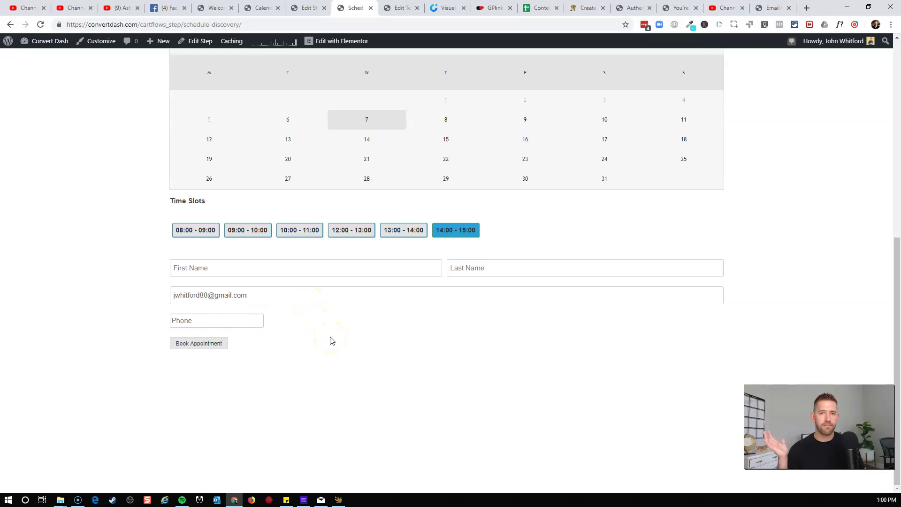
left_click(307, 320)
left_click(243, 321)
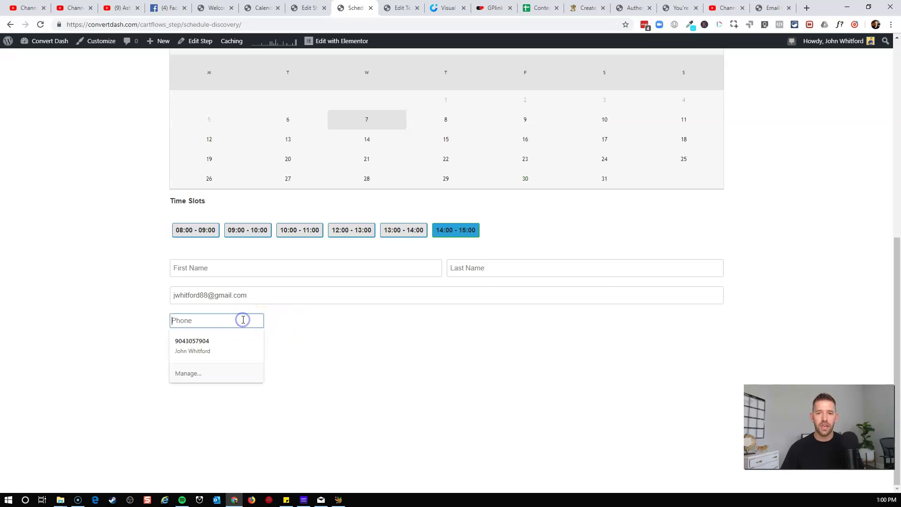
left_click(332, 338)
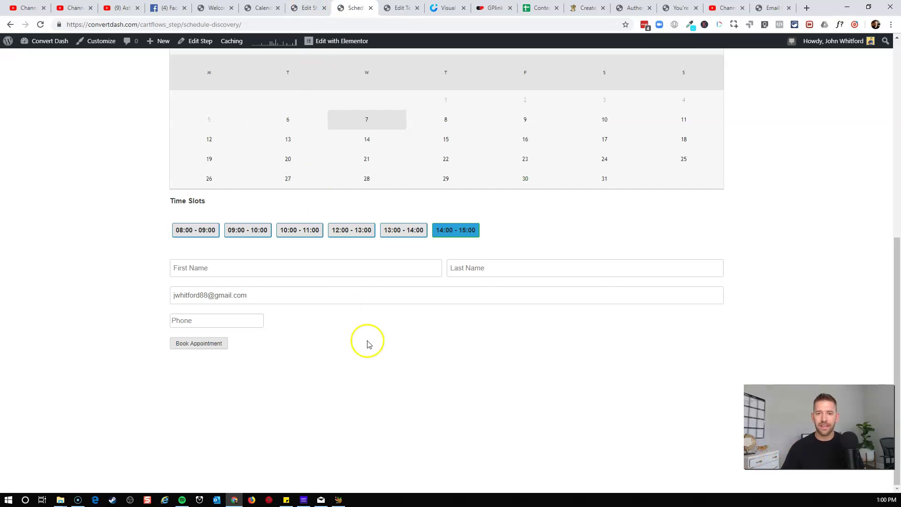
left_click(348, 274)
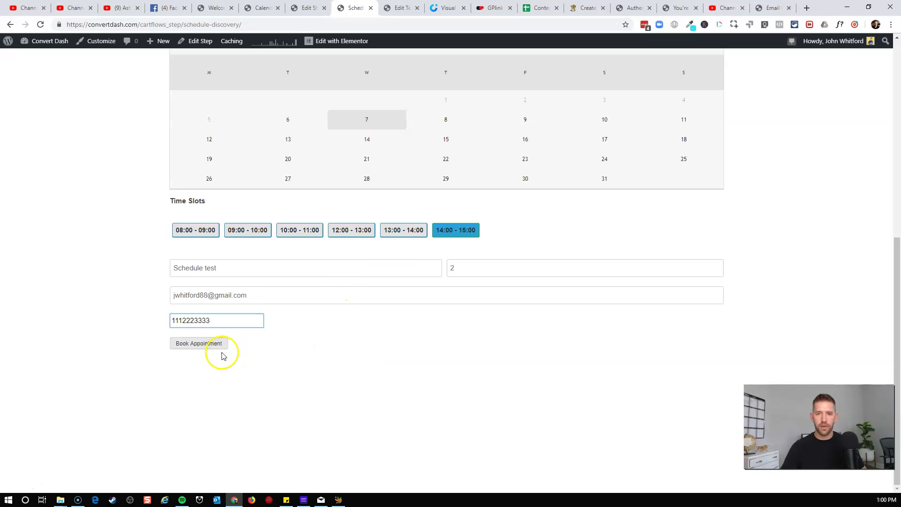
left_click(216, 346)
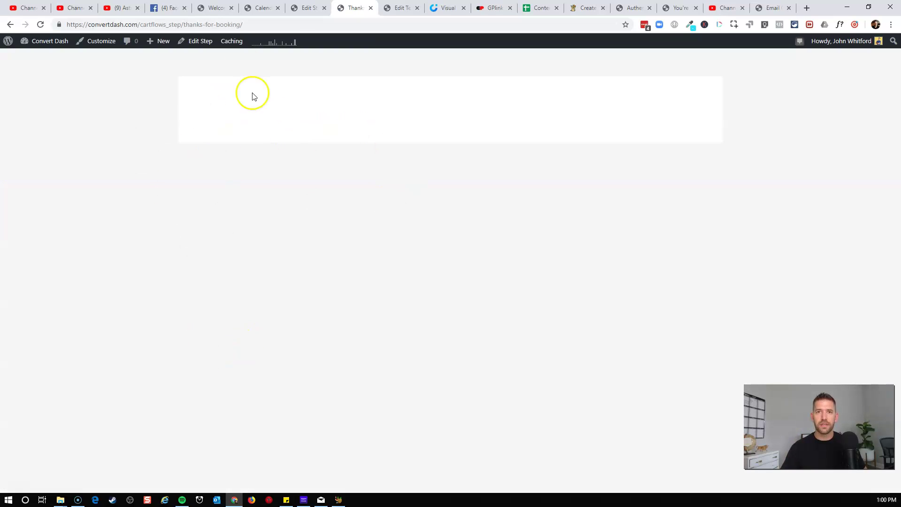
Check the thanks-for-booking page's address, then return to the Groundhogg calendars tab.
left_click(205, 22)
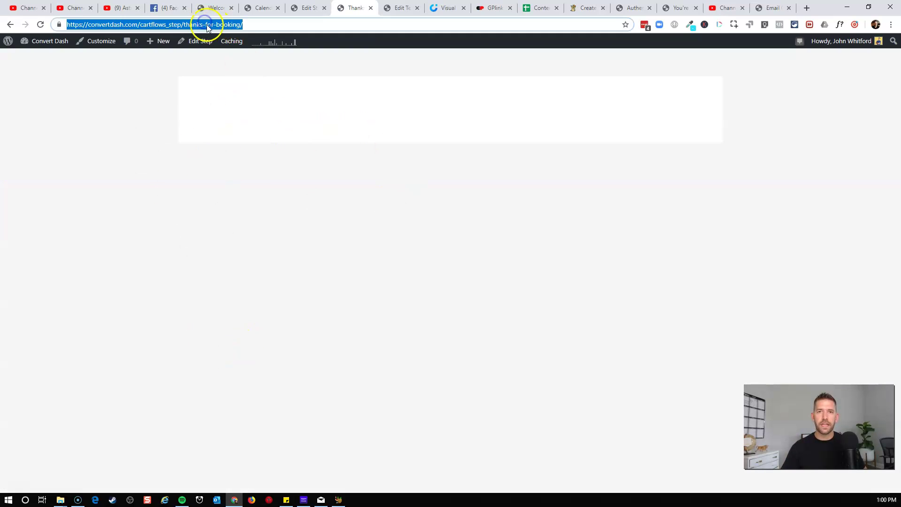
left_click(303, 111)
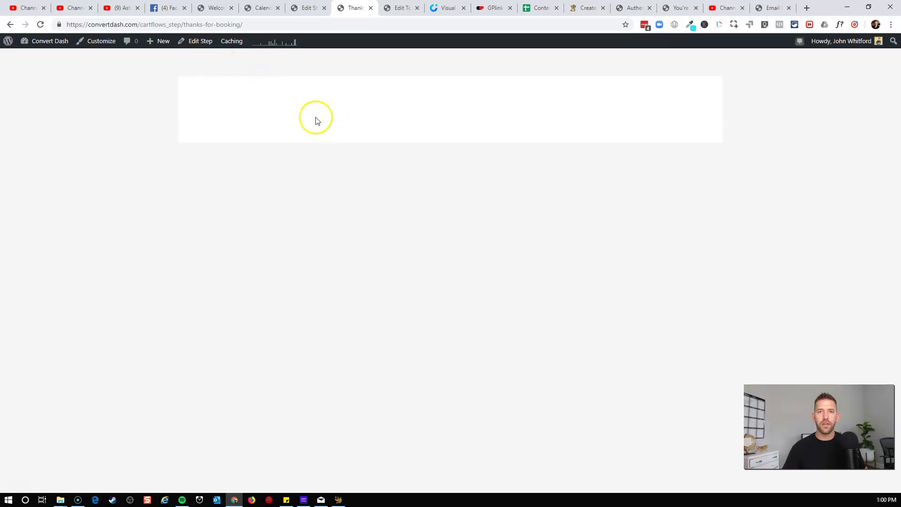
key("ctrl+shift+Tab")
Approve the August 7, 2 pm appointment in the Discovery Calendar.
left_click(25, 168)
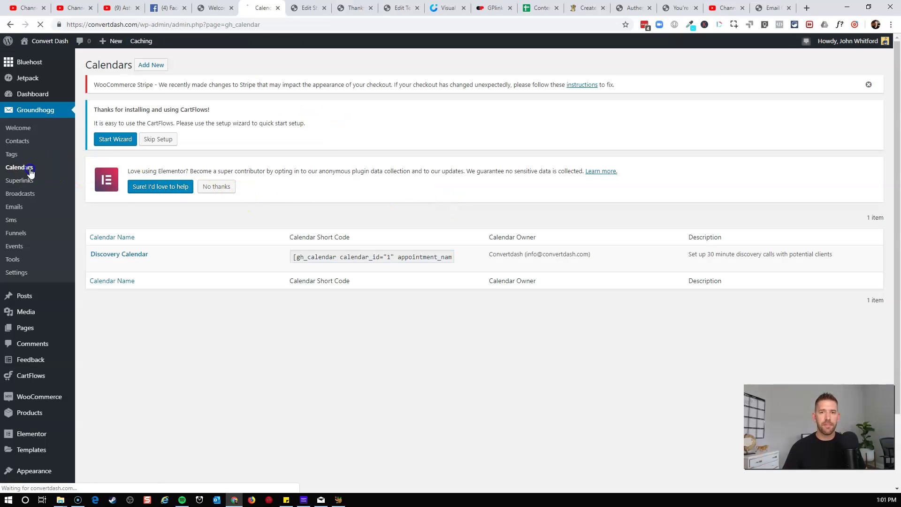
left_click(130, 254)
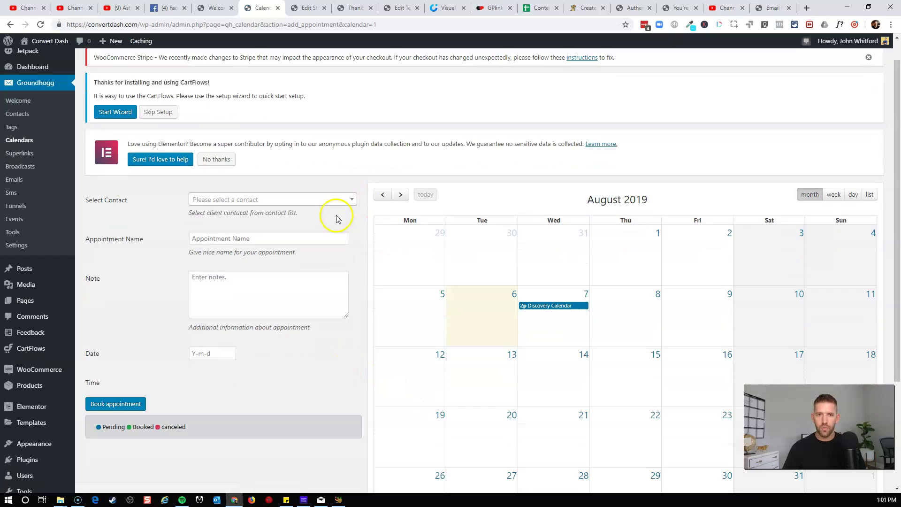
scroll(336, 219, "down", 2)
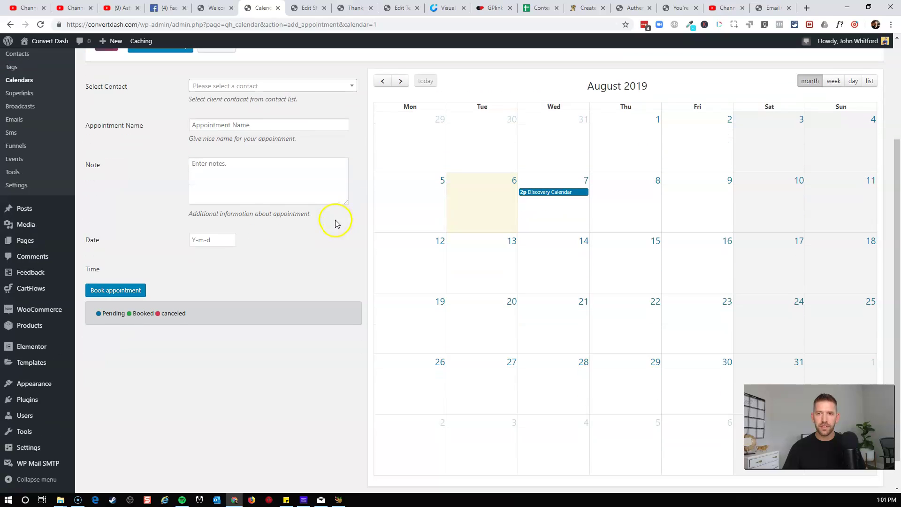
left_click(541, 196)
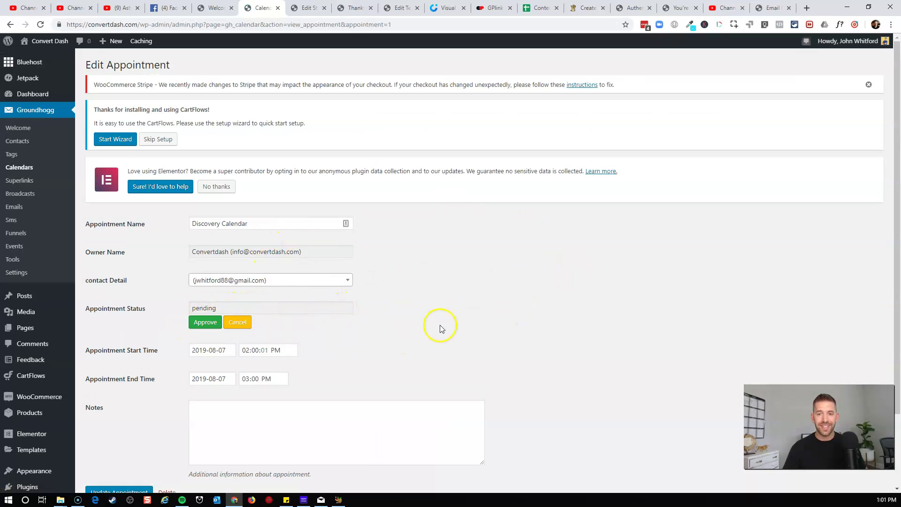
scroll(477, 299, "down", 3)
left_click(208, 235)
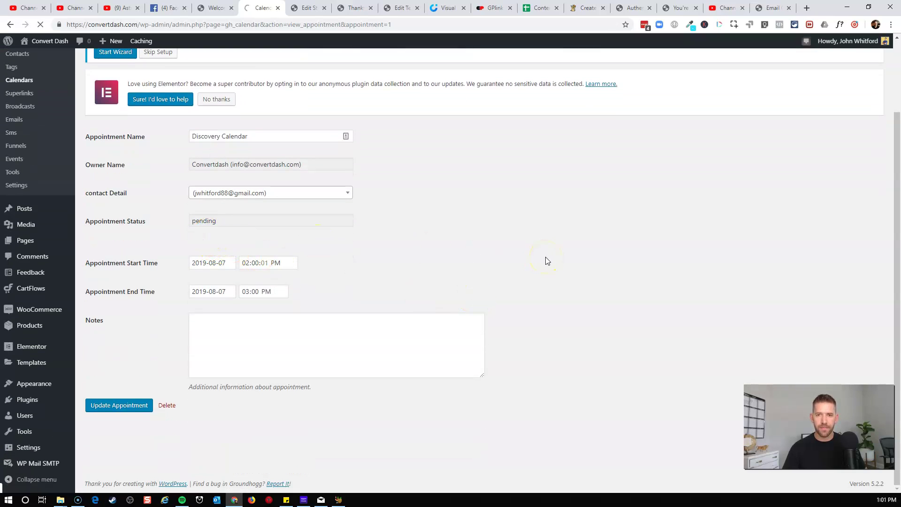
scroll(503, 362, "down", 4)
scroll(266, 361, "up", 4)
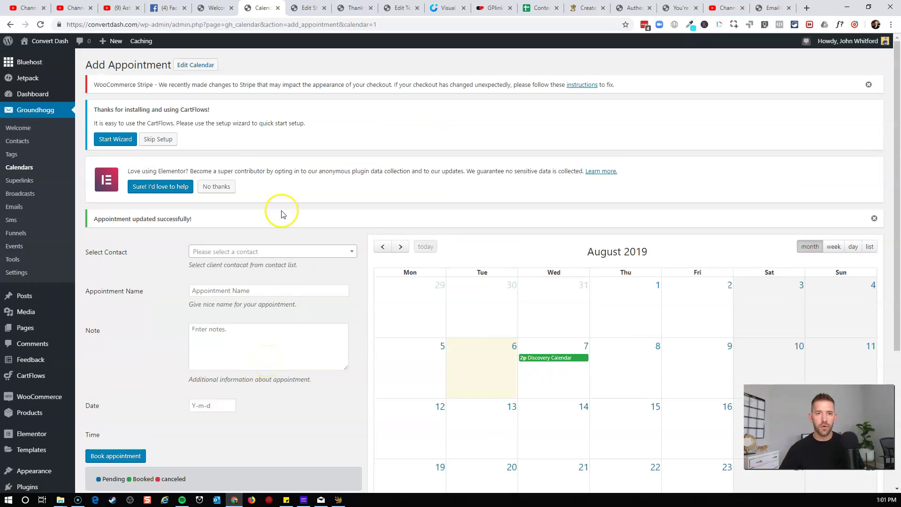
left_click(17, 273)
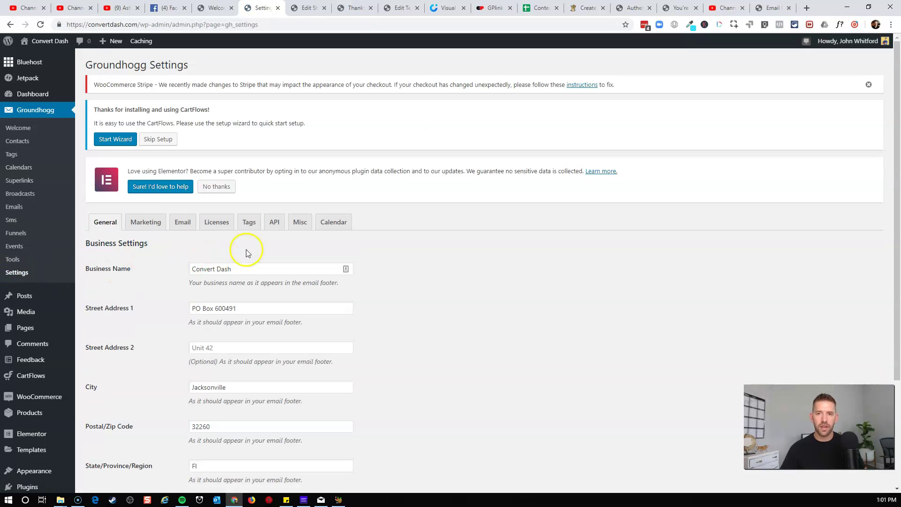
Switch Groundhogg Settings to the Calendar tab with the Google API Client ID and Secret Key.
left_click(324, 232)
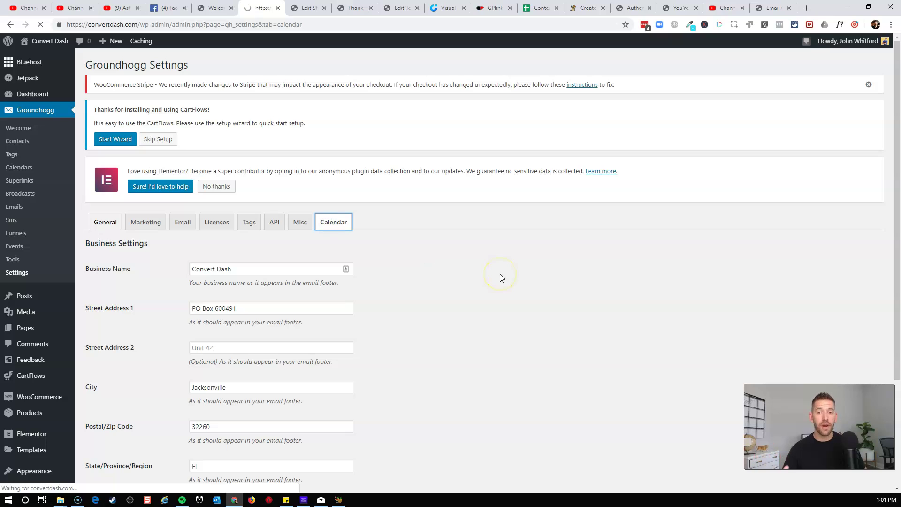